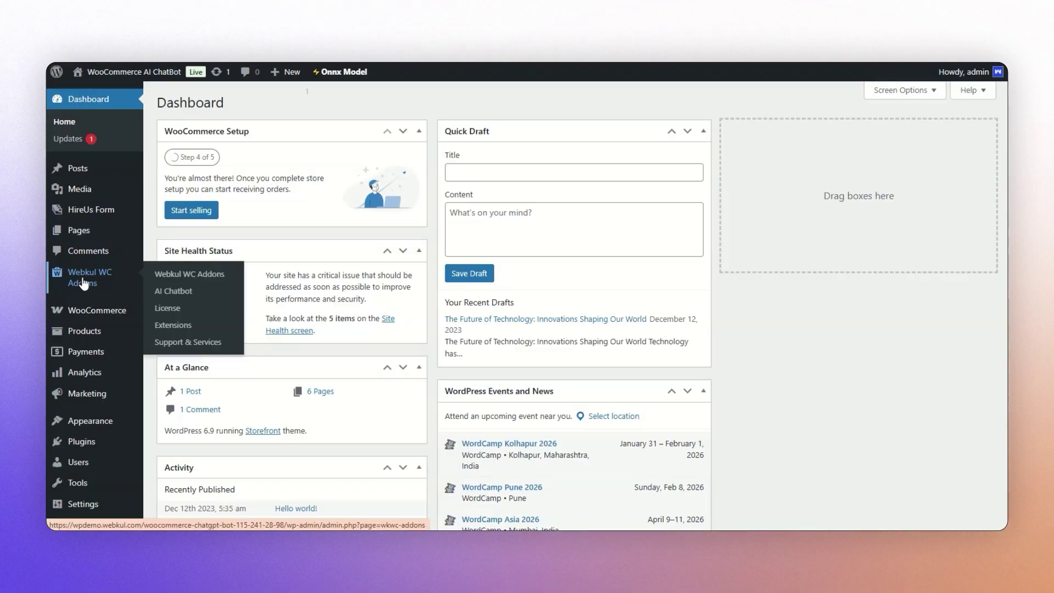
Open the settings of the AI Chatbot for WooCommerce addon and look over its configuration page.
{"action": "left_click", "coordinate": [83, 284]}
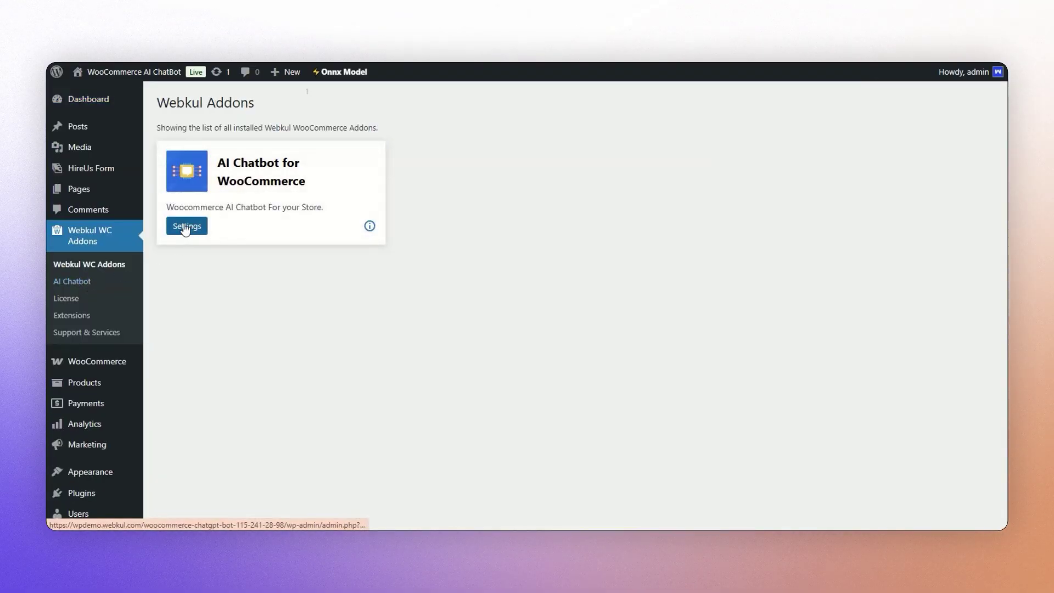
{"action": "left_click", "coordinate": [185, 226]}
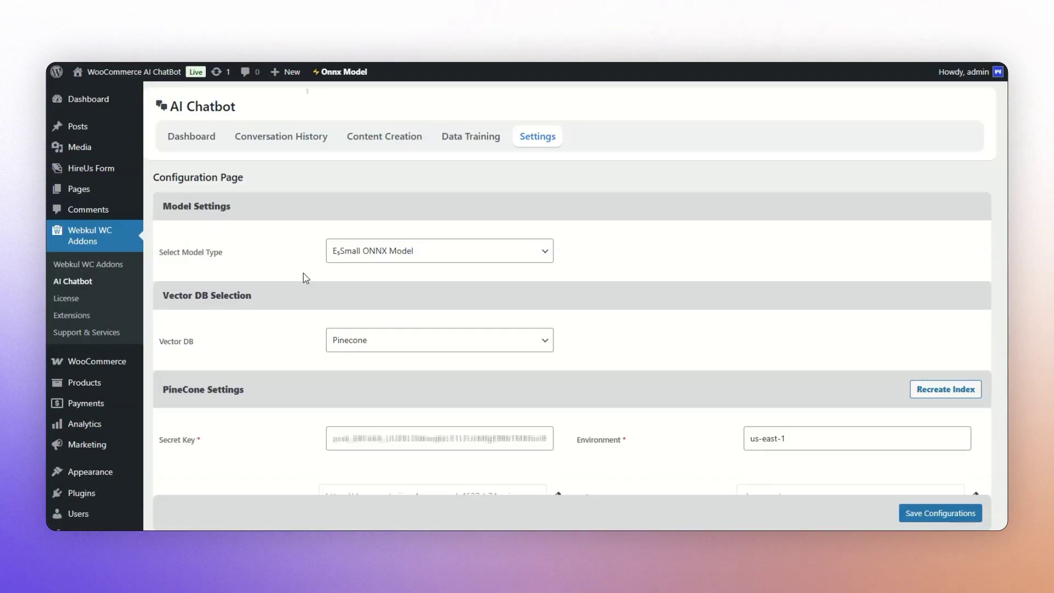
{"action": "scroll", "coordinate": [328, 278], "scroll_direction": "down", "scroll_amount": 3}
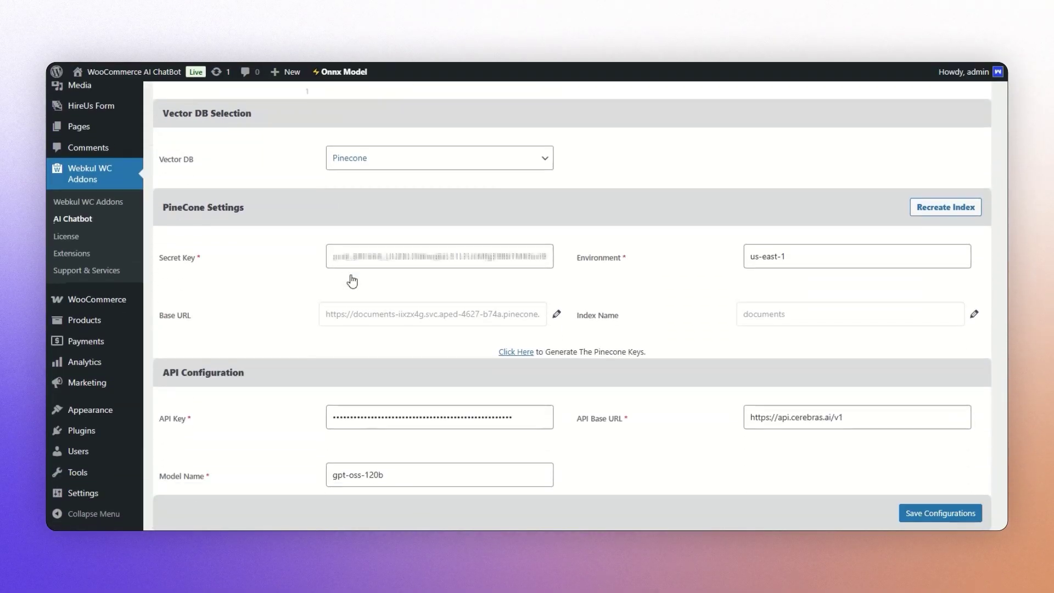
{"action": "scroll", "coordinate": [352, 281], "scroll_direction": "up", "scroll_amount": 3}
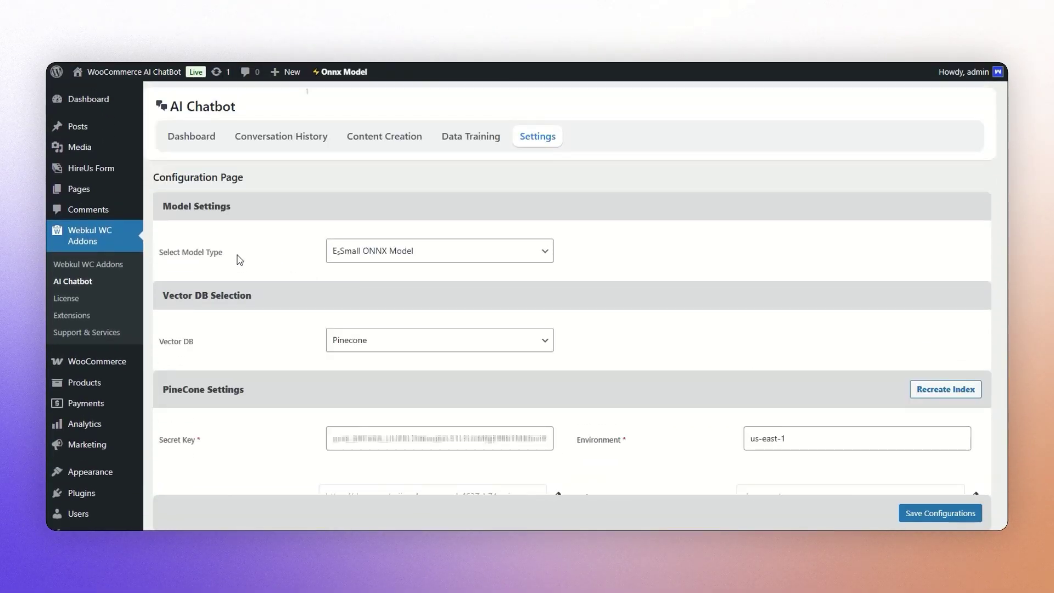
{"action": "scroll", "coordinate": [317, 202], "scroll_direction": "down", "scroll_amount": 1}
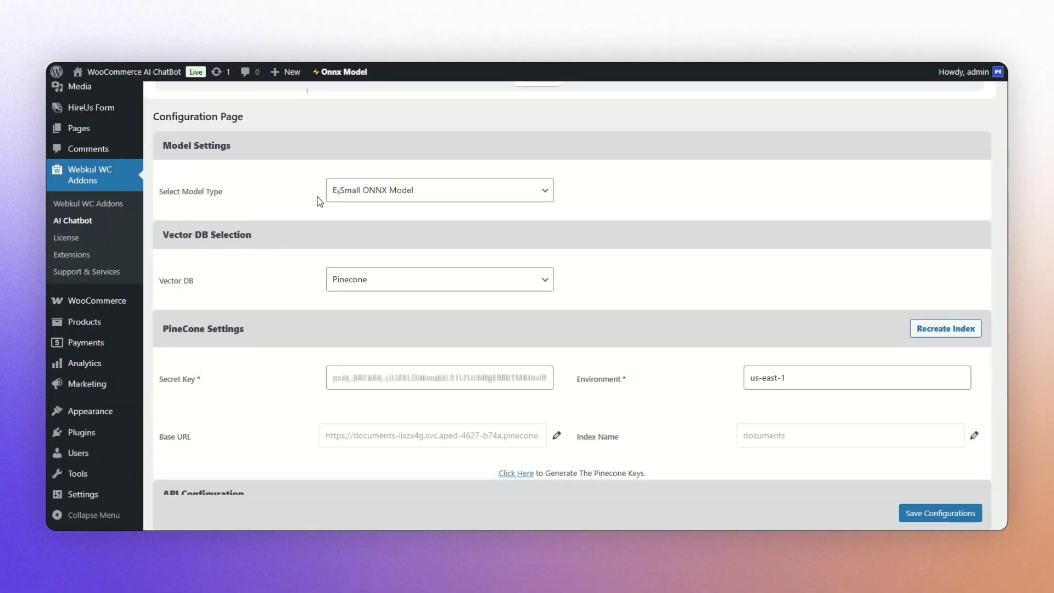
Check which embedding model types and vector databases the chatbot configuration offers.
{"action": "left_click", "coordinate": [401, 194]}
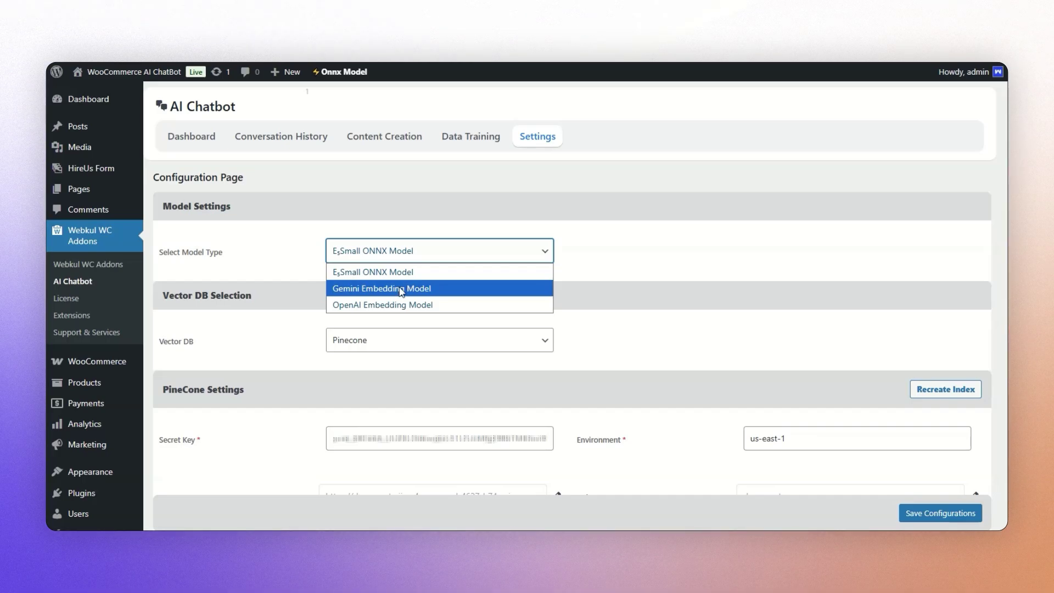
{"action": "left_click", "coordinate": [318, 338]}
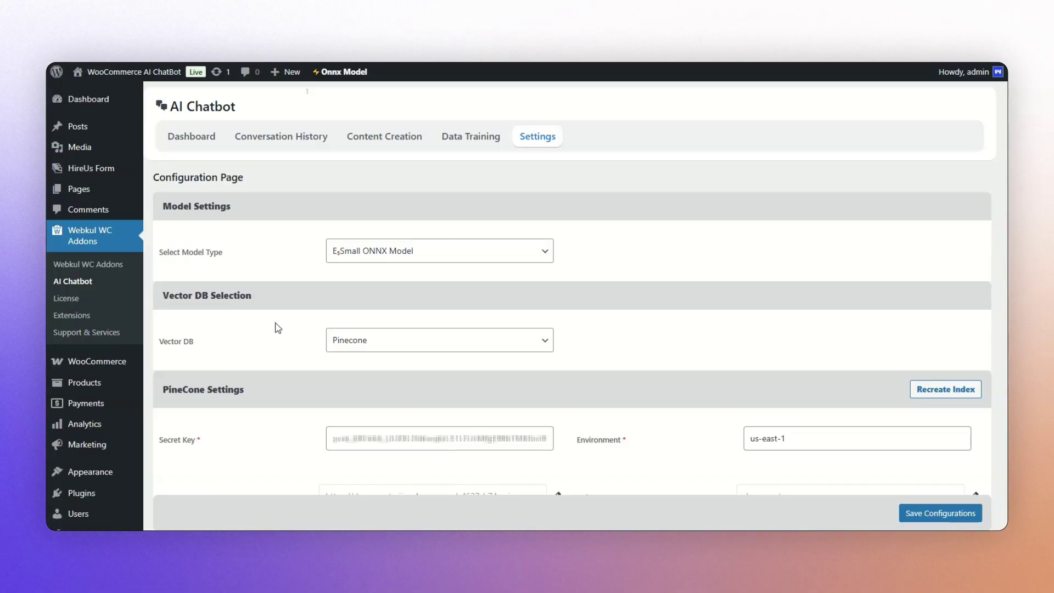
{"action": "left_click", "coordinate": [404, 341]}
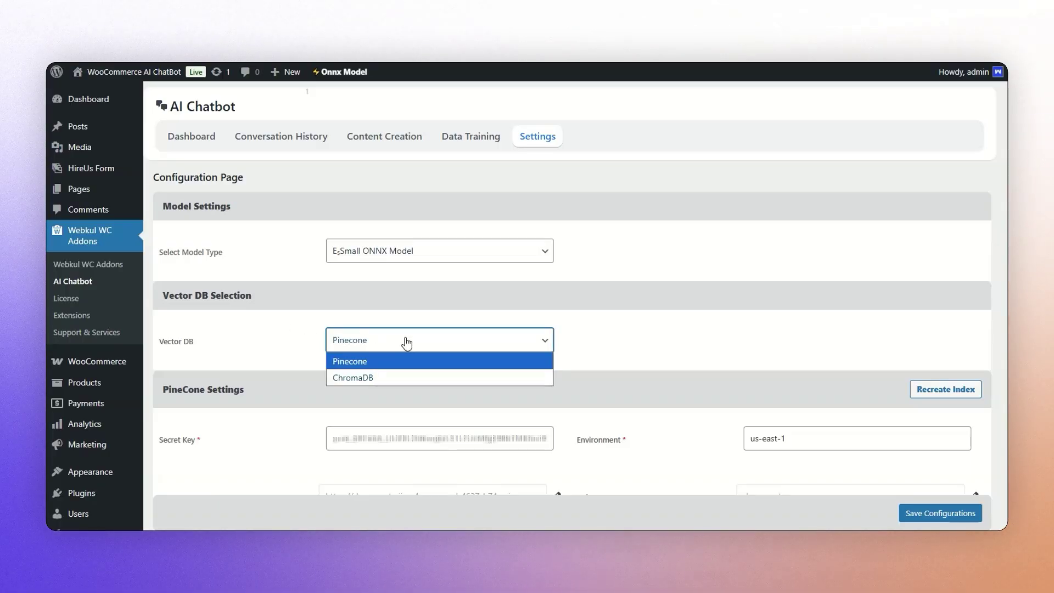
{"action": "left_click", "coordinate": [432, 343]}
Examine the PineCone settings section and recheck the vector database choices, keeping Pinecone.
{"action": "scroll", "coordinate": [490, 353], "scroll_direction": "down", "scroll_amount": 3}
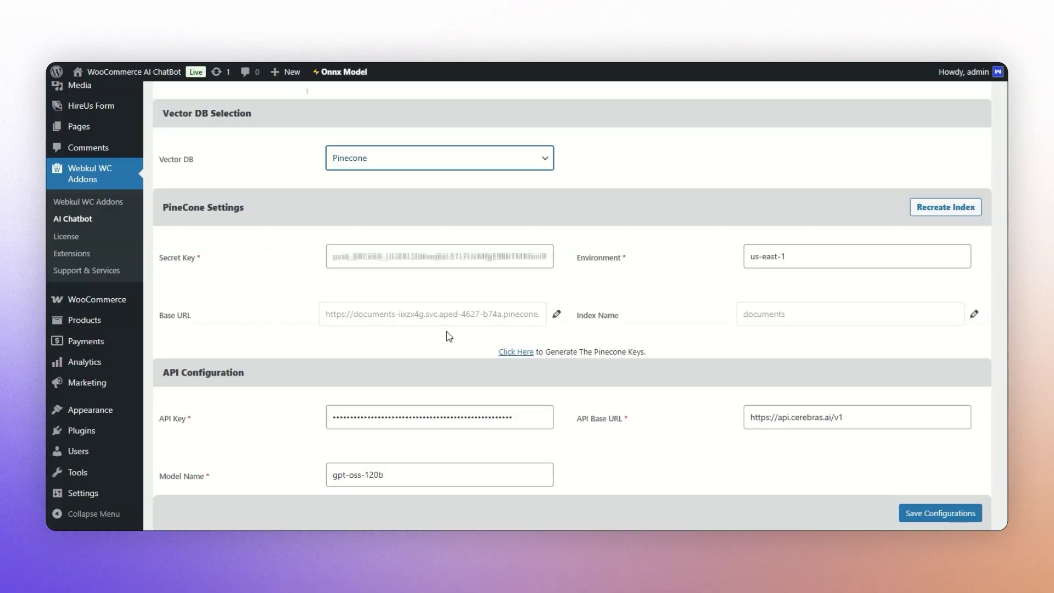
{"action": "triple_click", "coordinate": [250, 206]}
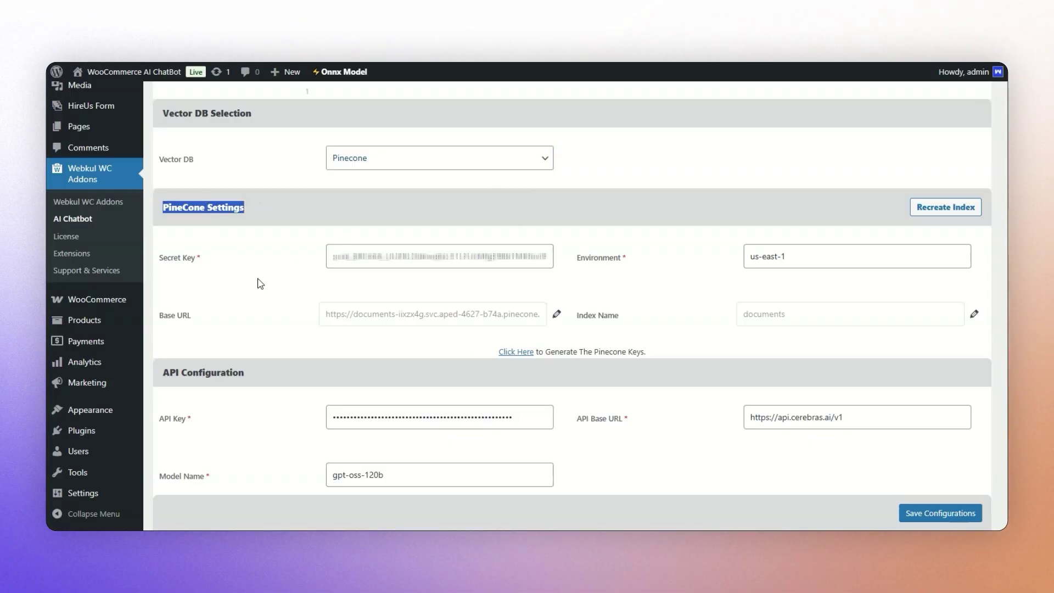
{"action": "left_click", "coordinate": [700, 335]}
{"action": "scroll", "coordinate": [635, 303], "scroll_direction": "up", "scroll_amount": 1}
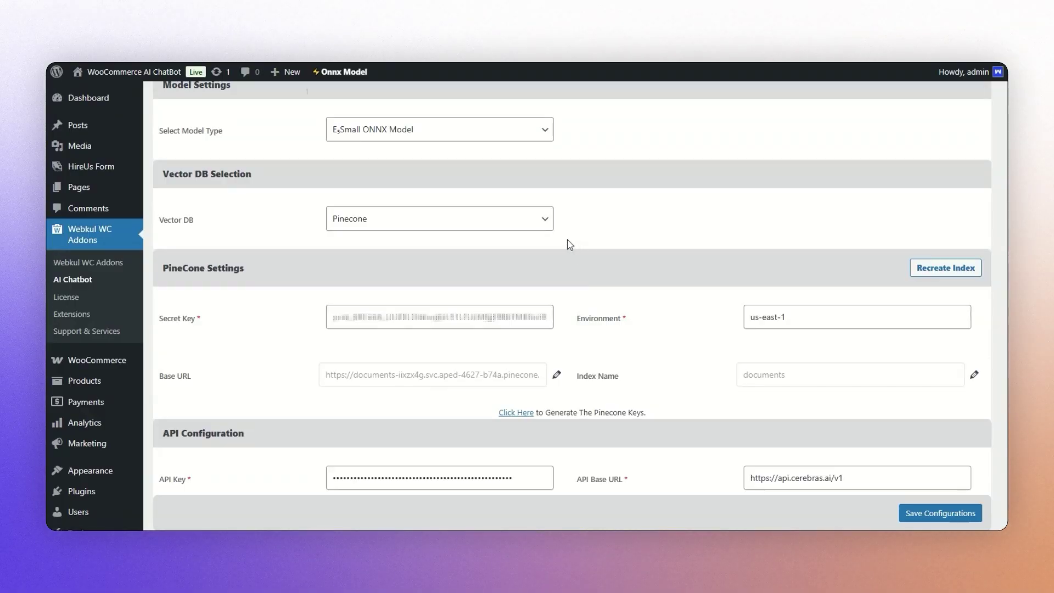
{"action": "left_click", "coordinate": [542, 227]}
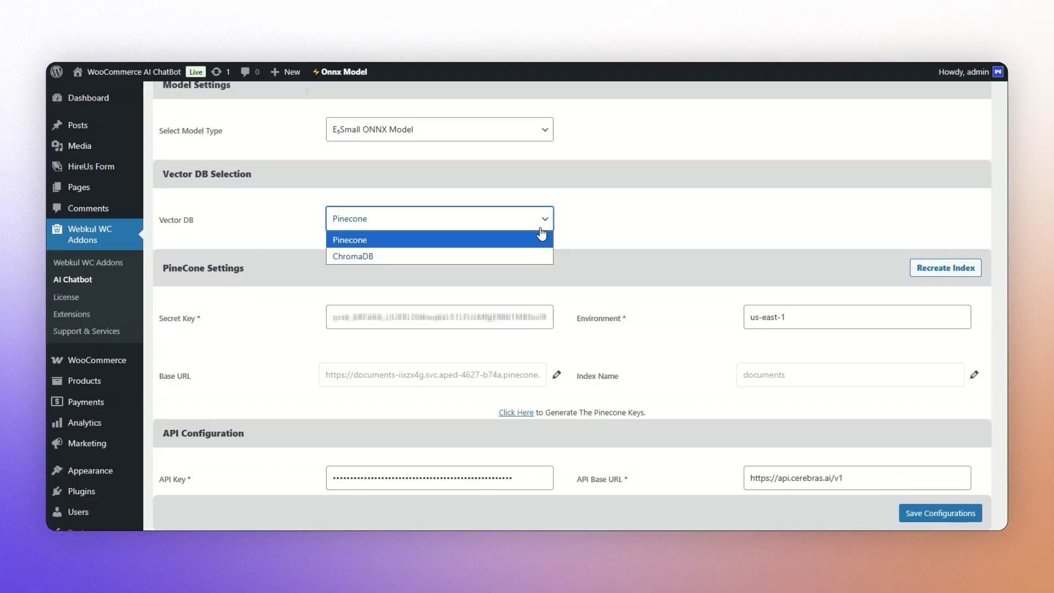
{"action": "left_click", "coordinate": [540, 233]}
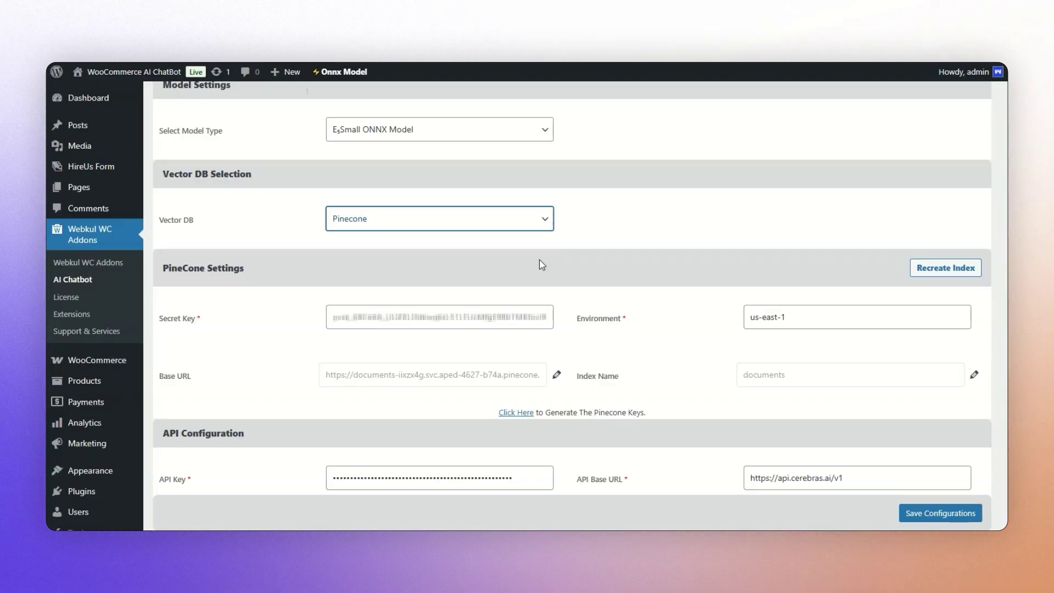
Review the Chat Box settings, keep the chatbot position at Right, and save the configurations.
{"action": "scroll", "coordinate": [541, 263], "scroll_direction": "down", "scroll_amount": 7}
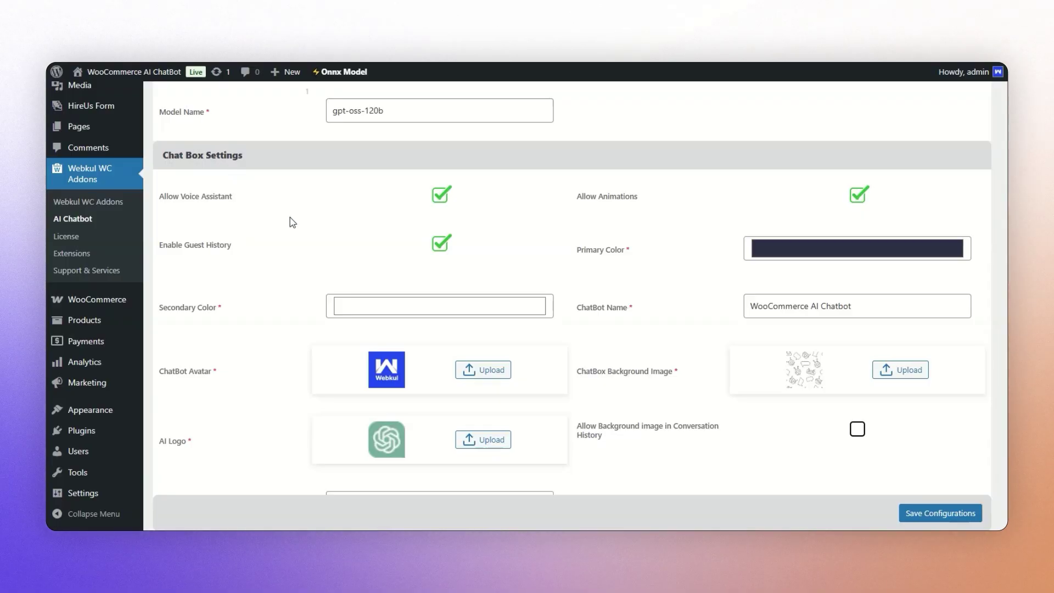
{"action": "scroll", "coordinate": [293, 256], "scroll_direction": "down", "scroll_amount": 1}
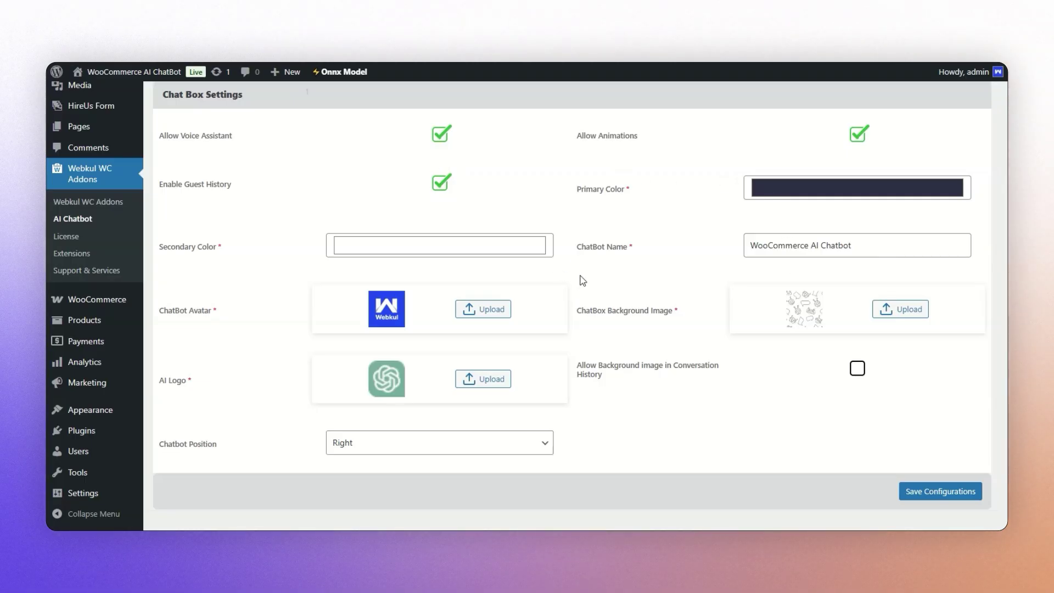
{"action": "scroll", "coordinate": [669, 412], "scroll_direction": "down", "scroll_amount": 1}
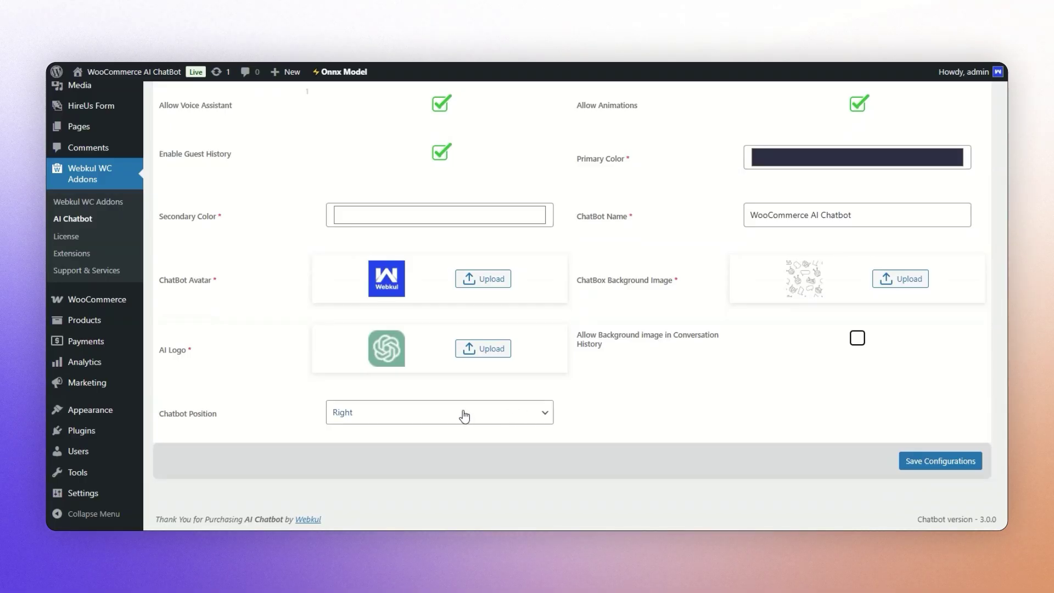
{"action": "left_click", "coordinate": [488, 424]}
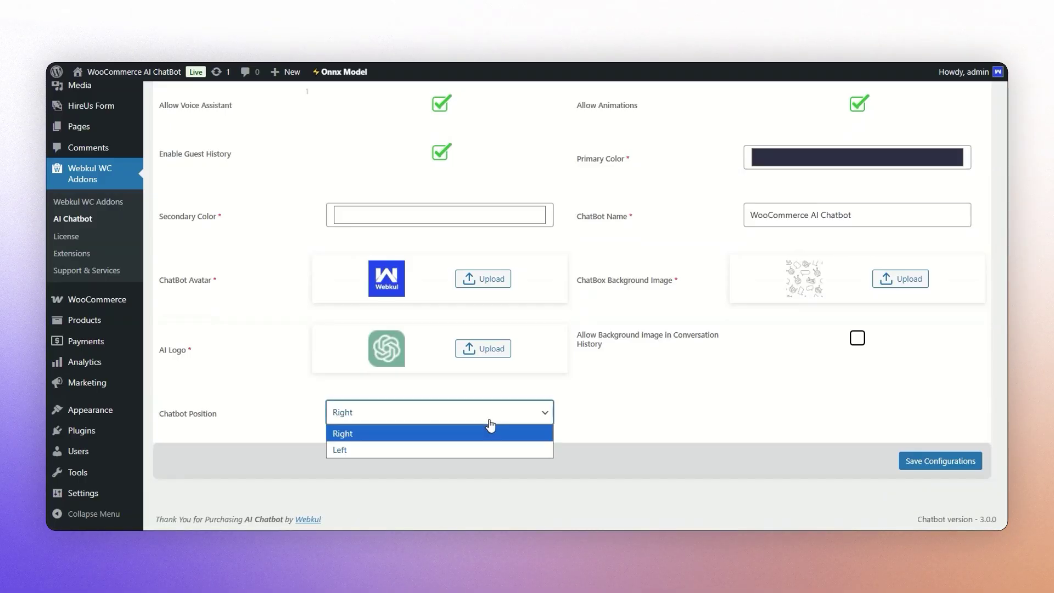
{"action": "left_click", "coordinate": [491, 421]}
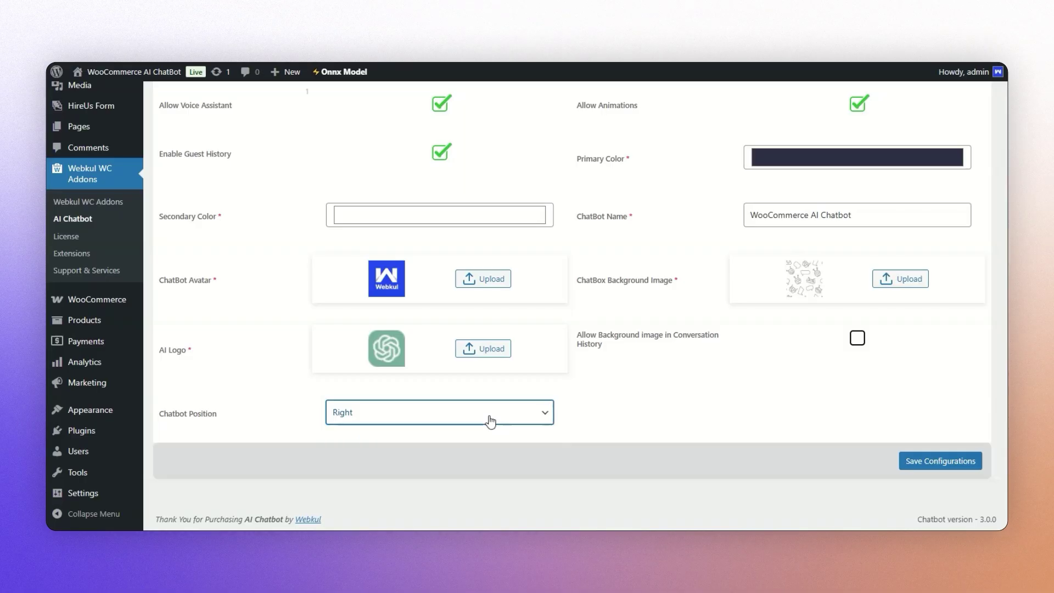
{"action": "left_click", "coordinate": [940, 465]}
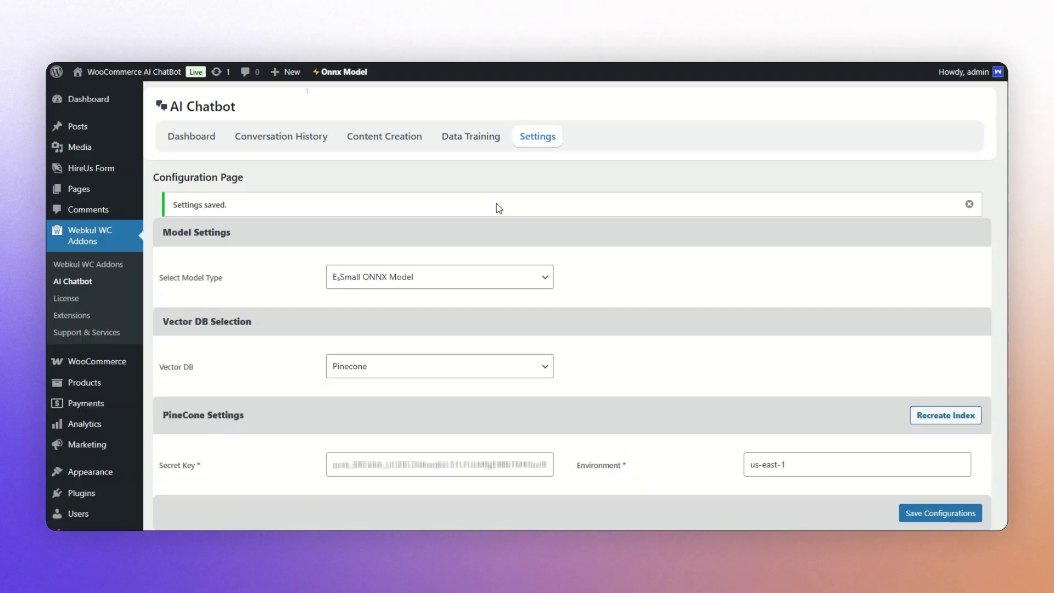
Open the chatbot's data training page and examine its embedding model, vector database and the training status of each product.
{"action": "left_click", "coordinate": [476, 137]}
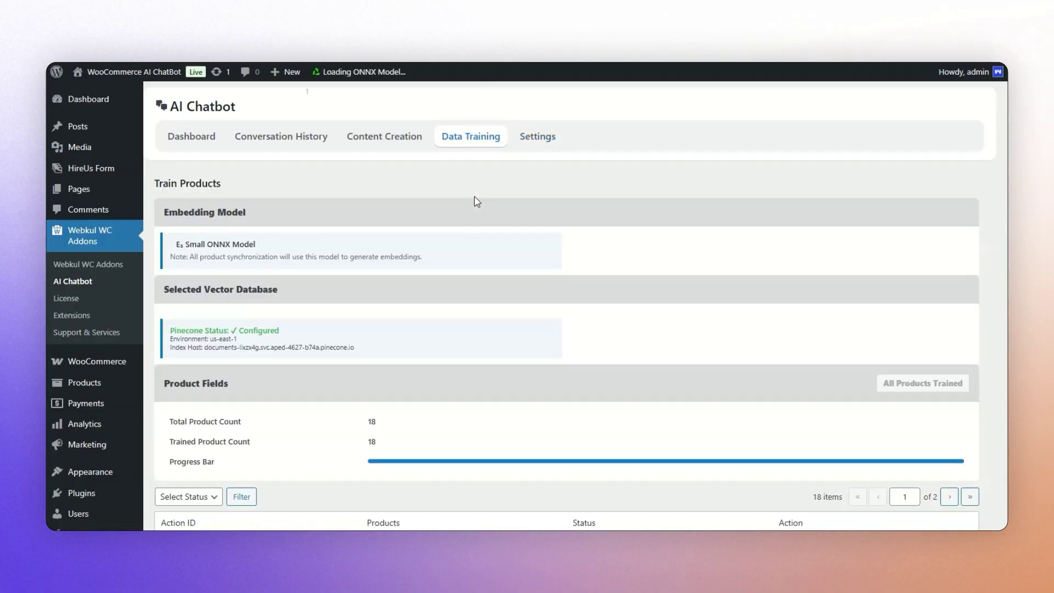
{"action": "scroll", "coordinate": [475, 197], "scroll_direction": "down", "scroll_amount": 1}
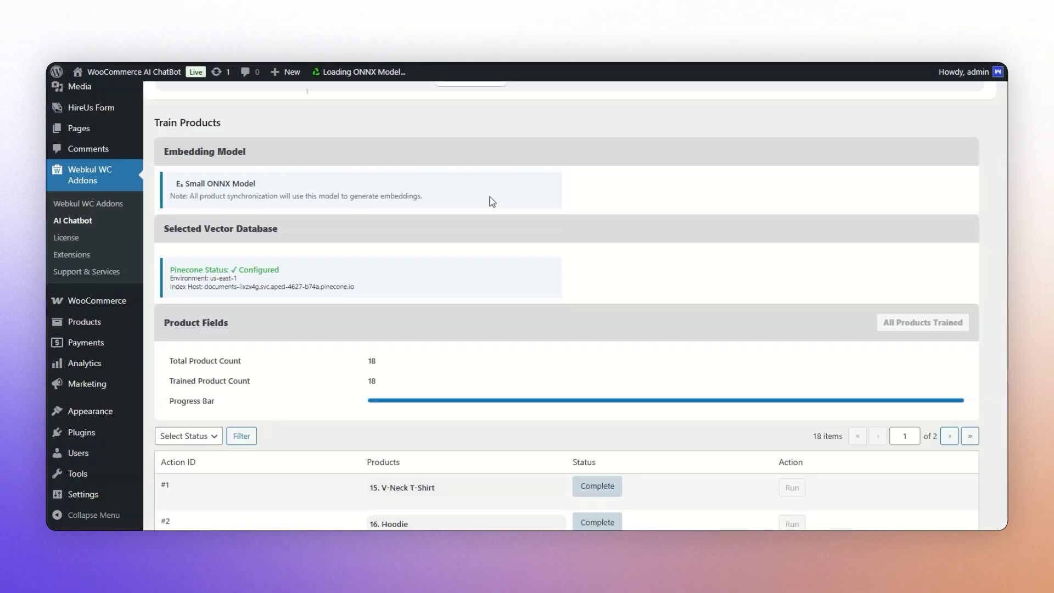
{"action": "scroll", "coordinate": [492, 202], "scroll_direction": "down", "scroll_amount": 5}
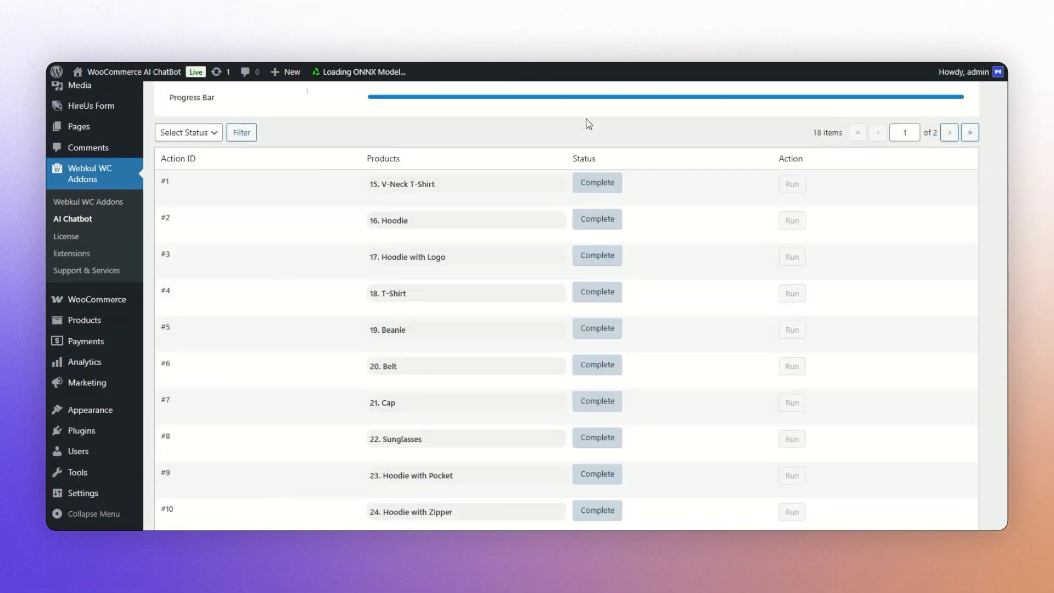
{"action": "scroll", "coordinate": [456, 372], "scroll_direction": "down", "scroll_amount": 2}
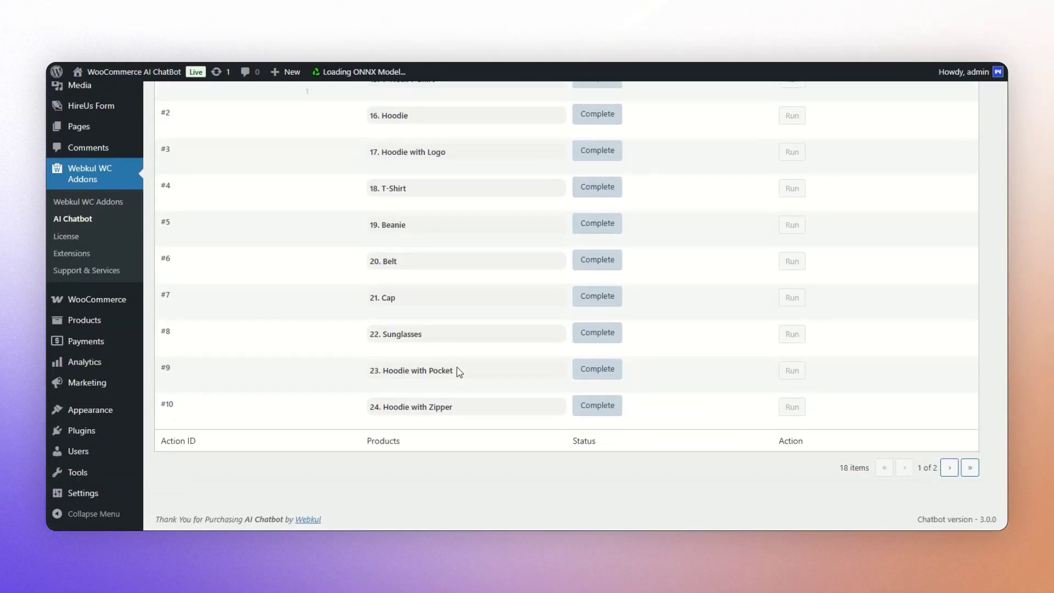
{"action": "scroll", "coordinate": [457, 373], "scroll_direction": "up", "scroll_amount": 1}
{"action": "scroll", "coordinate": [532, 262], "scroll_direction": "up", "scroll_amount": 3}
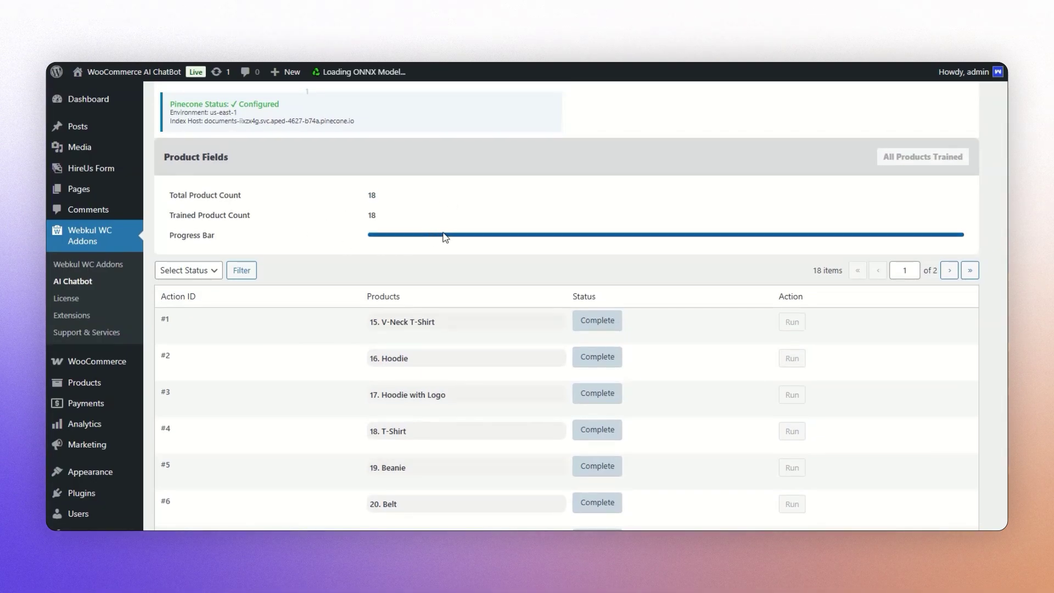
{"action": "scroll", "coordinate": [330, 219], "scroll_direction": "up", "scroll_amount": 4}
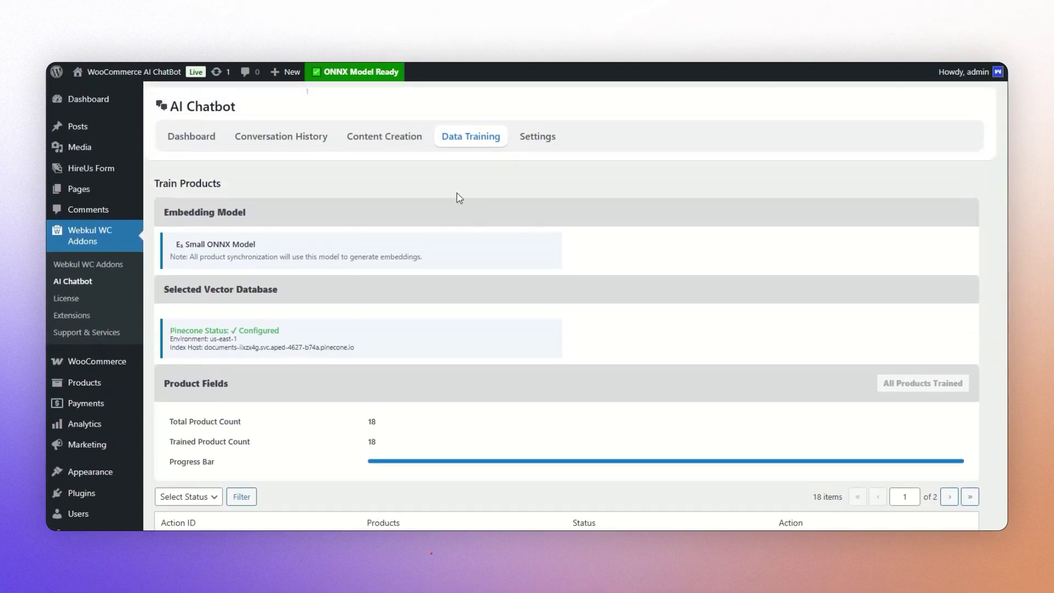
In Content Creation, enter "mobile phone" as the topic, request one topic suggestion from the AI, and use it.
{"action": "left_click", "coordinate": [392, 141]}
{"action": "scroll", "coordinate": [407, 216], "scroll_direction": "down", "scroll_amount": 1}
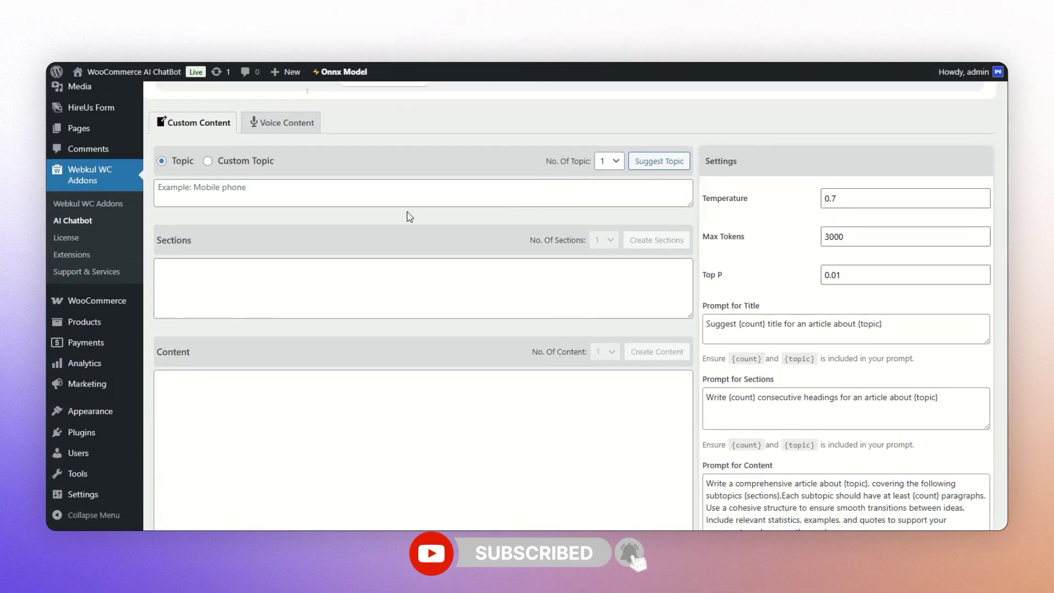
{"action": "scroll", "coordinate": [410, 208], "scroll_direction": "up", "scroll_amount": 1}
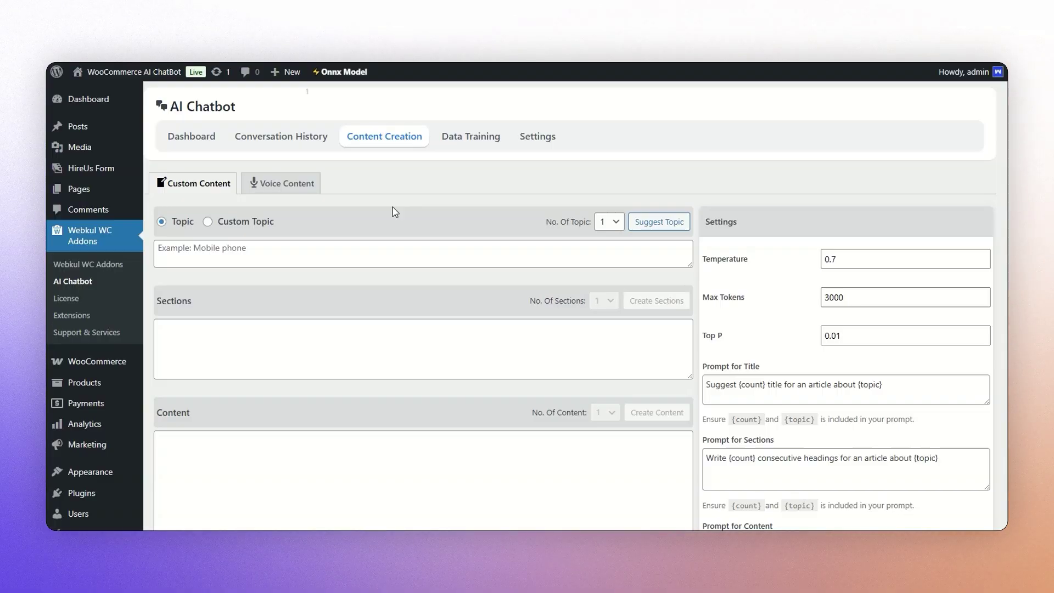
{"action": "left_click", "coordinate": [286, 252]}
{"action": "type", "text": "mobile phone"}
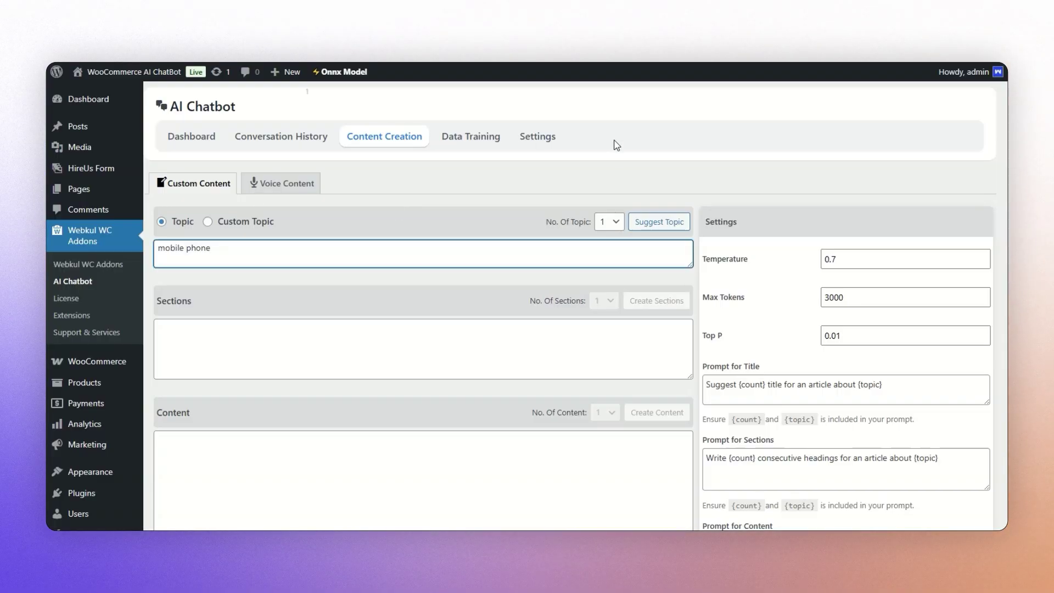
{"action": "left_click", "coordinate": [655, 223]}
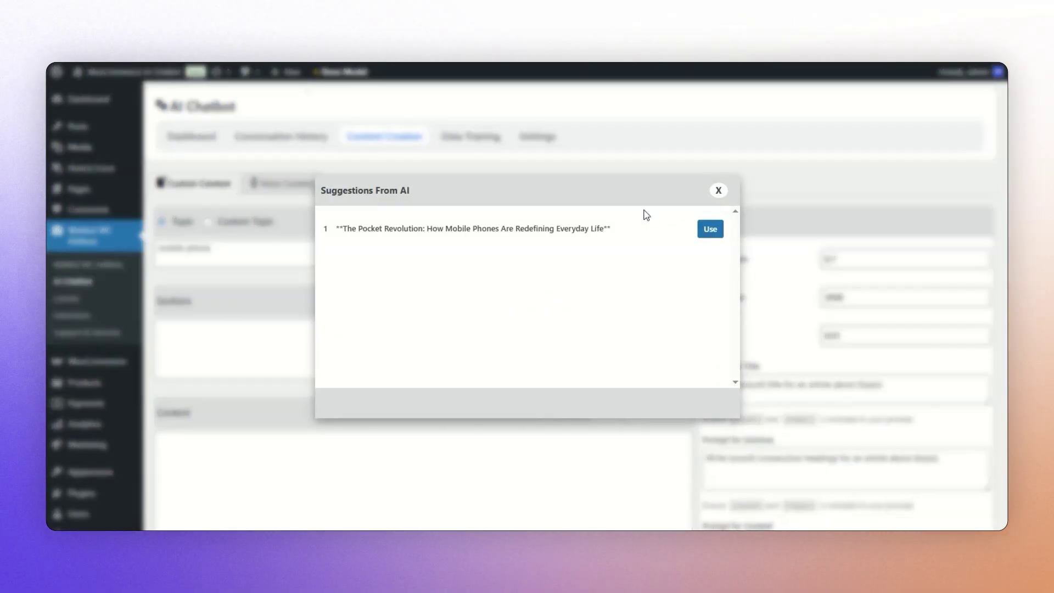
{"action": "left_click", "coordinate": [711, 229]}
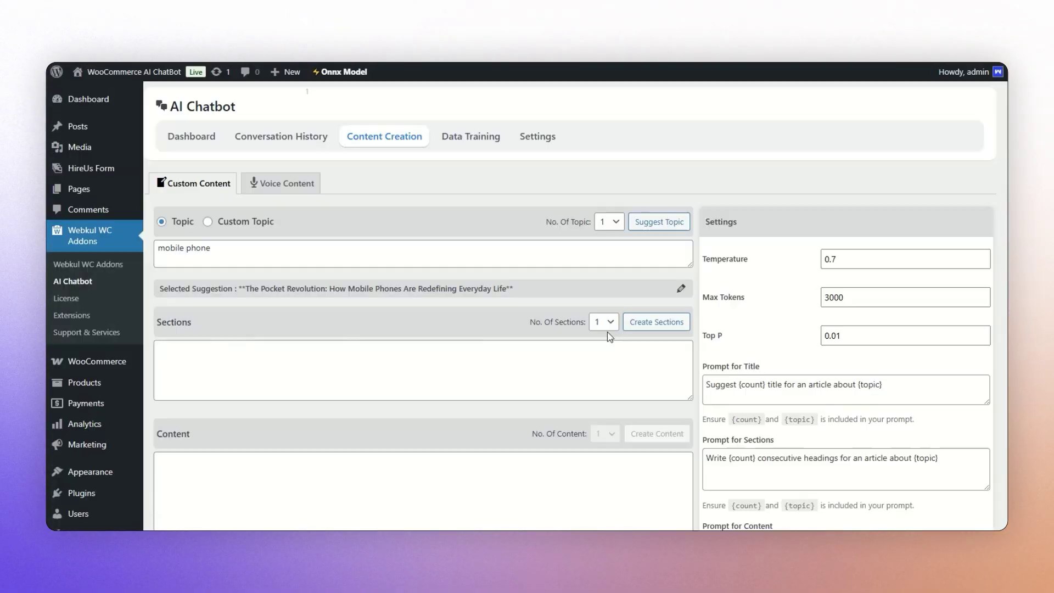
Generate one section heading and the article content for the selected suggestion, and read through the generated content.
{"action": "left_click", "coordinate": [653, 322]}
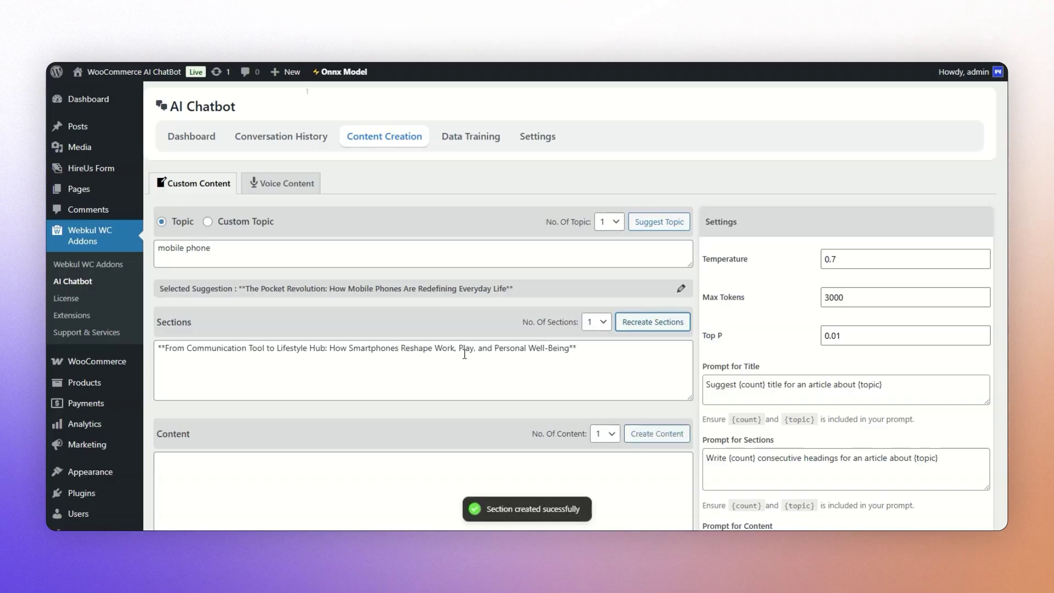
{"action": "scroll", "coordinate": [370, 358], "scroll_direction": "down", "scroll_amount": 2}
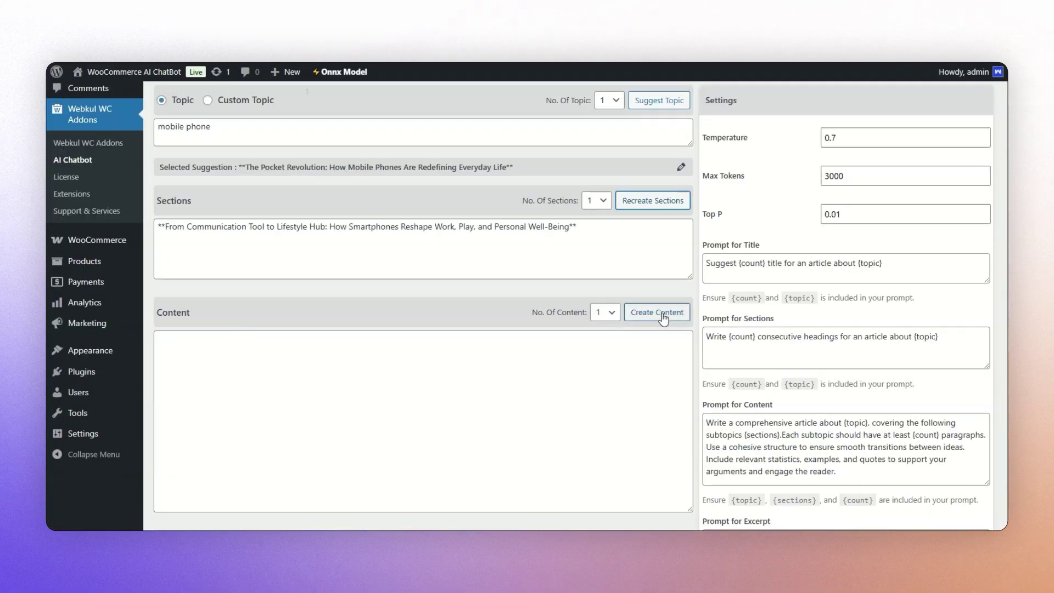
{"action": "left_click", "coordinate": [663, 314]}
{"action": "scroll", "coordinate": [470, 337], "scroll_direction": "down", "scroll_amount": 2}
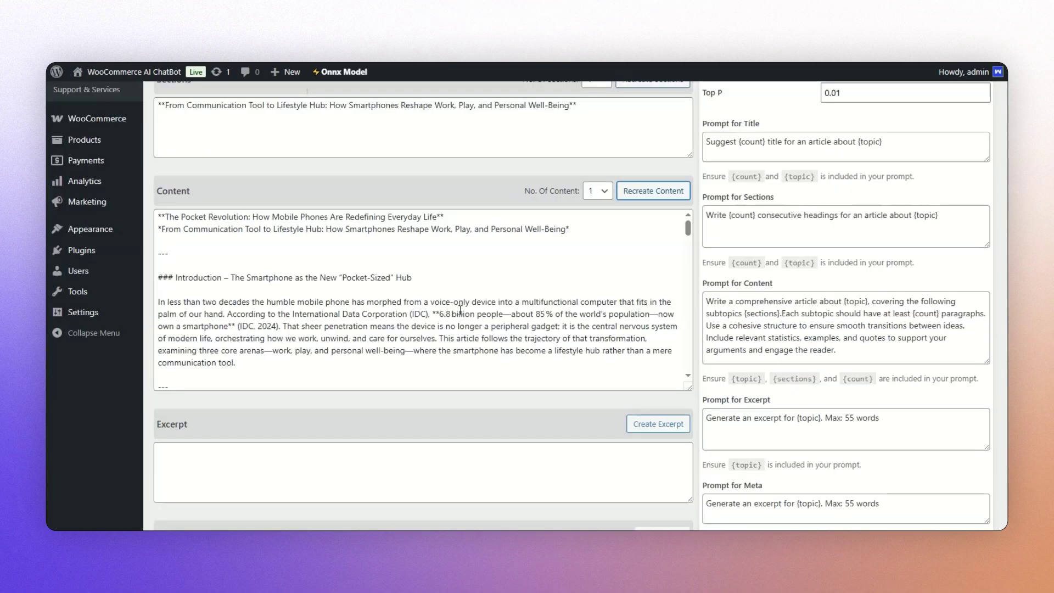
{"action": "scroll", "coordinate": [488, 298], "scroll_direction": "down", "scroll_amount": 10}
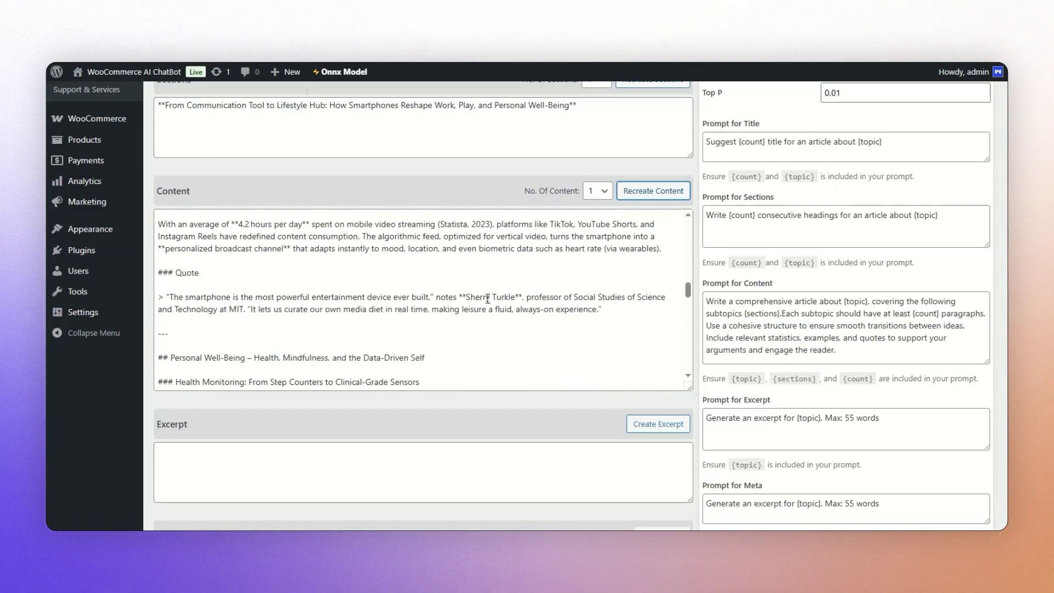
{"action": "scroll", "coordinate": [488, 298], "scroll_direction": "up", "scroll_amount": 5}
{"action": "scroll", "coordinate": [488, 299], "scroll_direction": "up", "scroll_amount": 10}
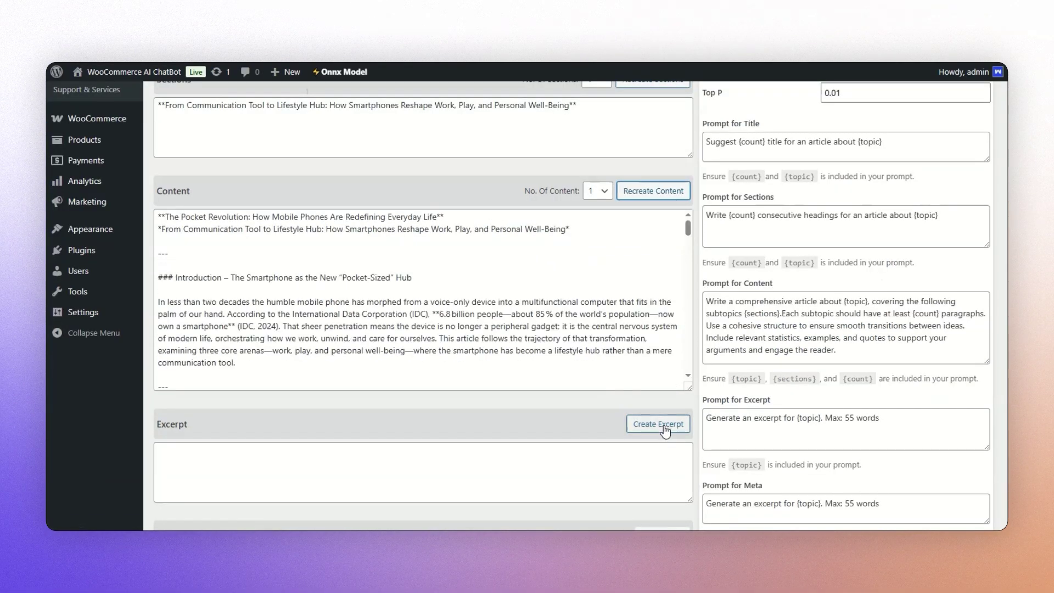
Generate the excerpt and the meta description for the mobile phone article with the AI.
{"action": "left_click", "coordinate": [670, 433]}
{"action": "scroll", "coordinate": [427, 364], "scroll_direction": "down", "scroll_amount": 3}
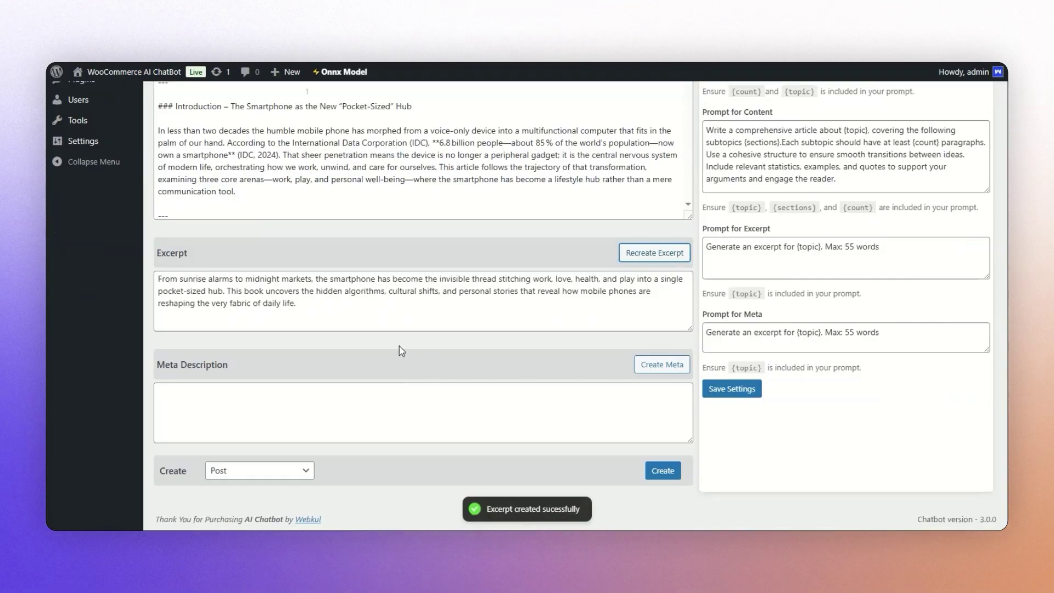
{"action": "scroll", "coordinate": [395, 384], "scroll_direction": "up", "scroll_amount": 10}
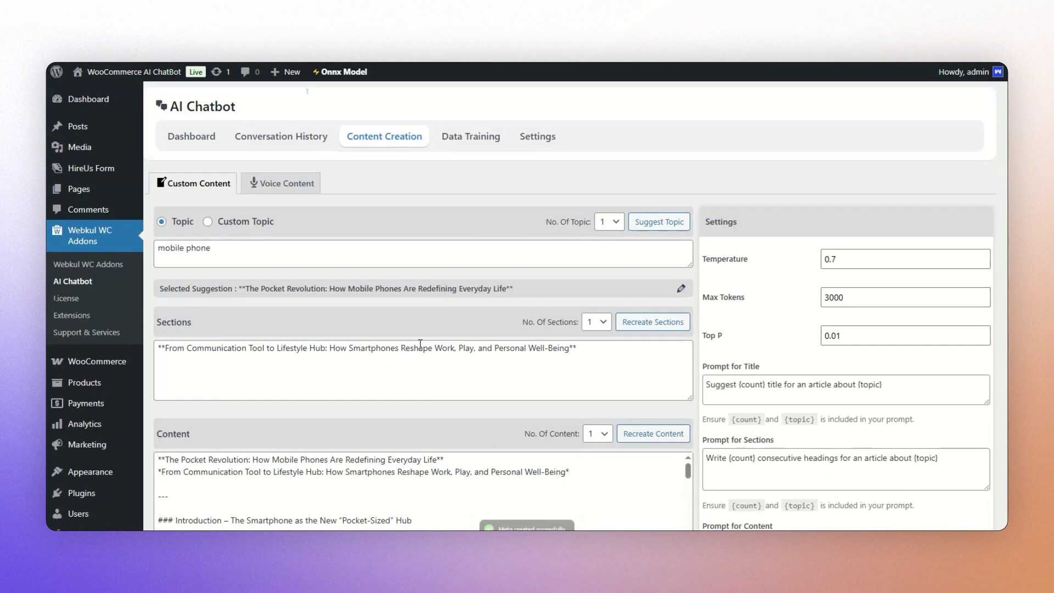
{"action": "scroll", "coordinate": [421, 345], "scroll_direction": "down", "scroll_amount": 9}
{"action": "scroll", "coordinate": [420, 344], "scroll_direction": "down", "scroll_amount": 1}
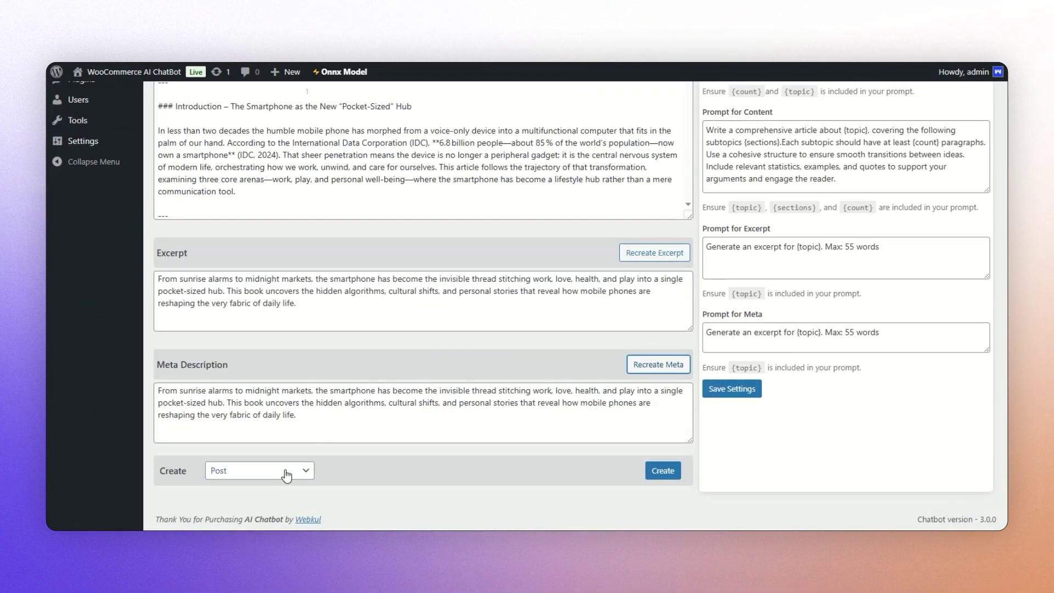
Set the output type to Page and create the page from the generated content.
{"action": "left_click", "coordinate": [307, 471]}
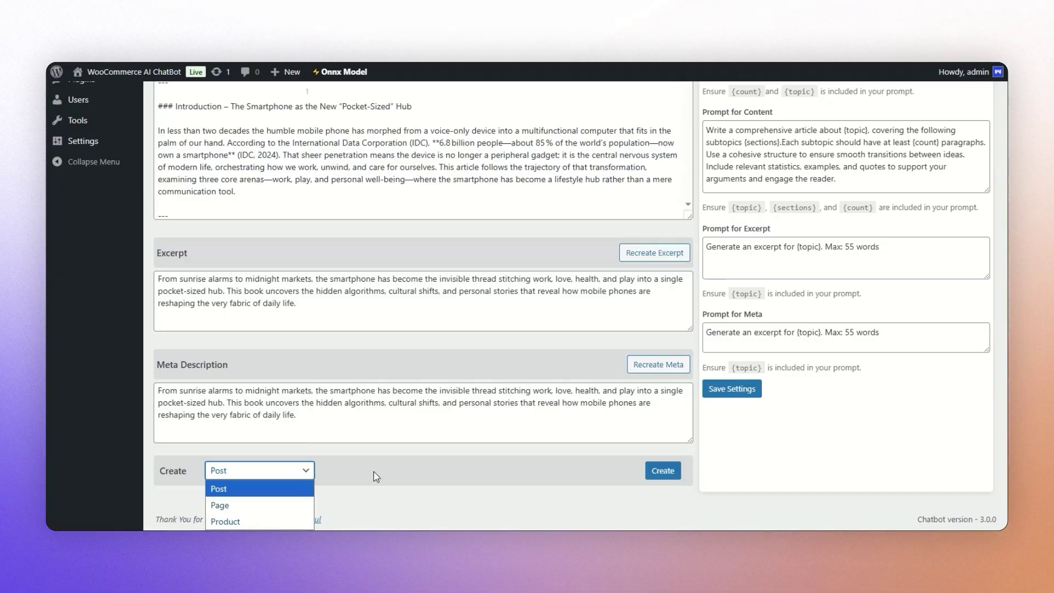
{"action": "scroll", "coordinate": [170, 153], "scroll_direction": "up", "scroll_amount": 1}
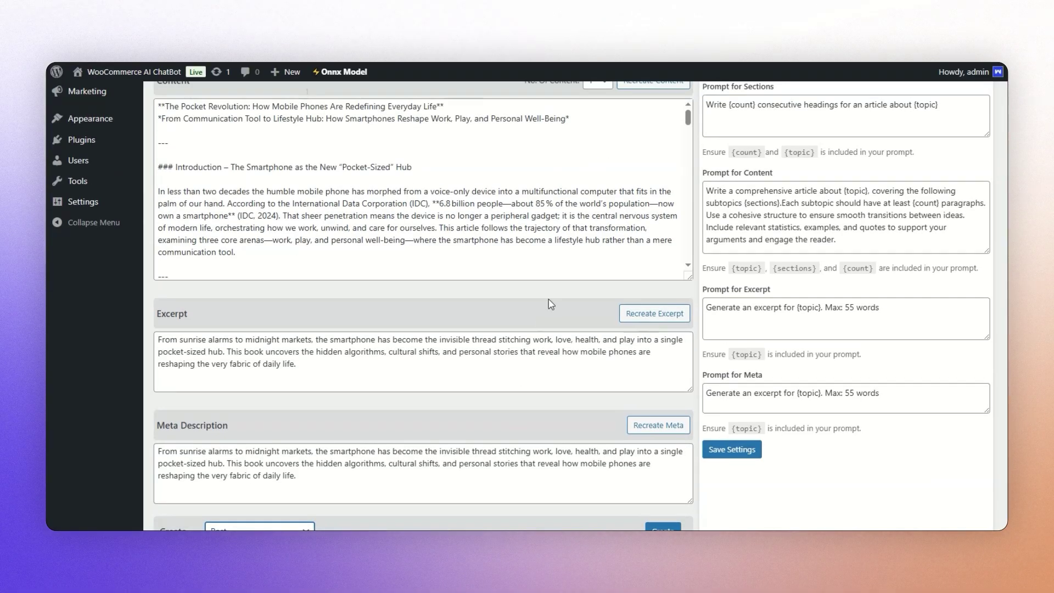
{"action": "scroll", "coordinate": [551, 304], "scroll_direction": "down", "scroll_amount": 1}
{"action": "left_click", "coordinate": [294, 471]}
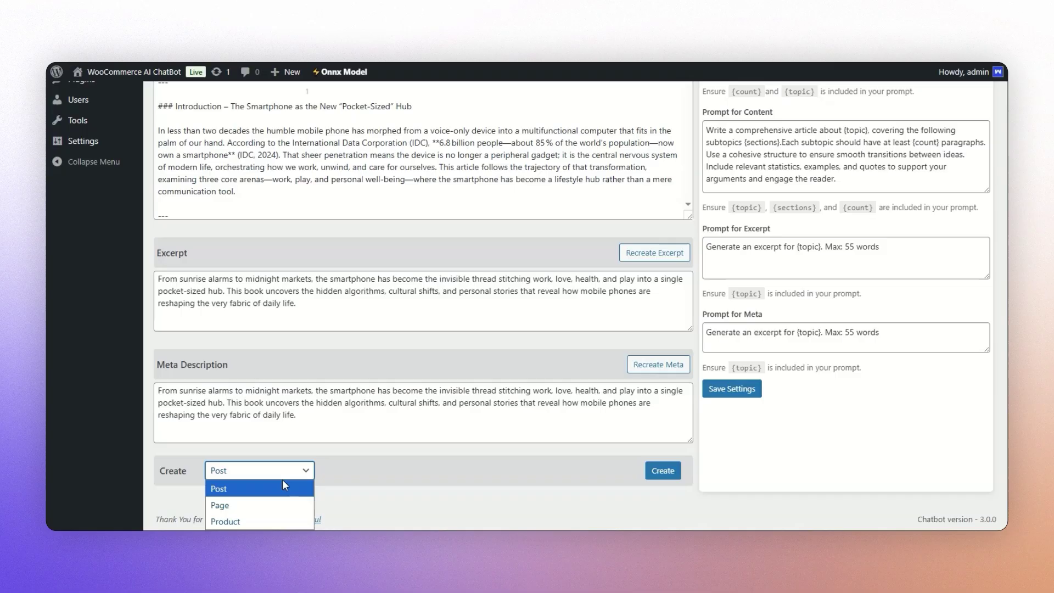
{"action": "left_click", "coordinate": [254, 505]}
{"action": "left_click", "coordinate": [662, 470]}
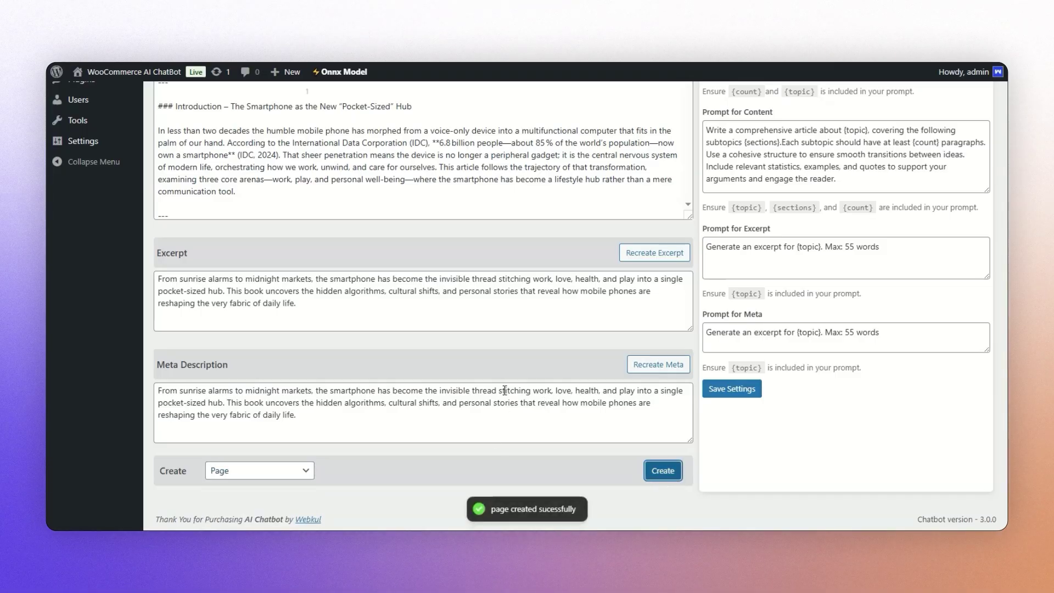
{"action": "double_click", "coordinate": [523, 509]}
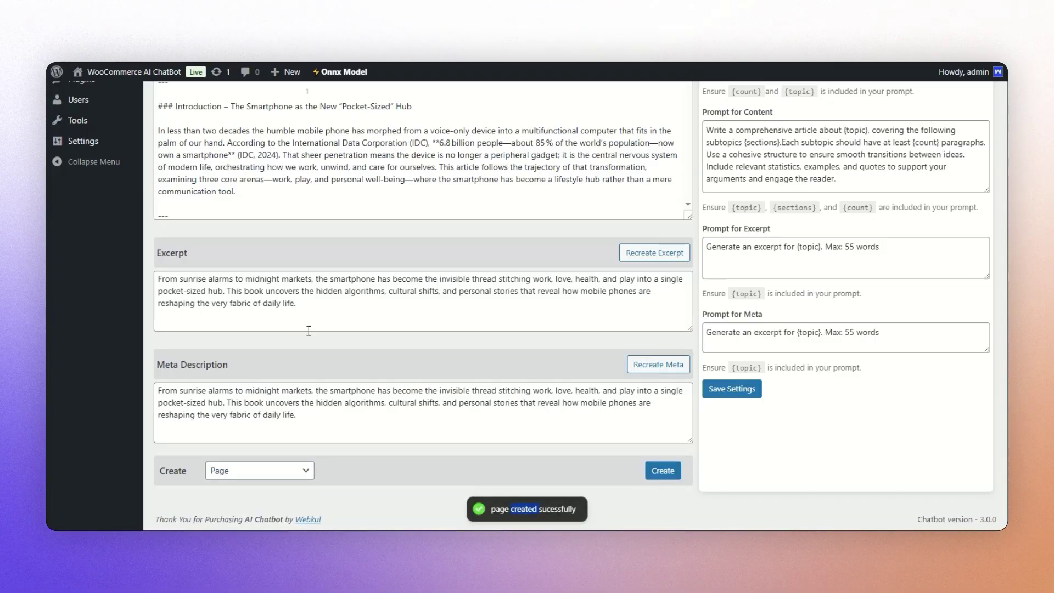
{"action": "scroll", "coordinate": [308, 331], "scroll_direction": "up", "scroll_amount": 8}
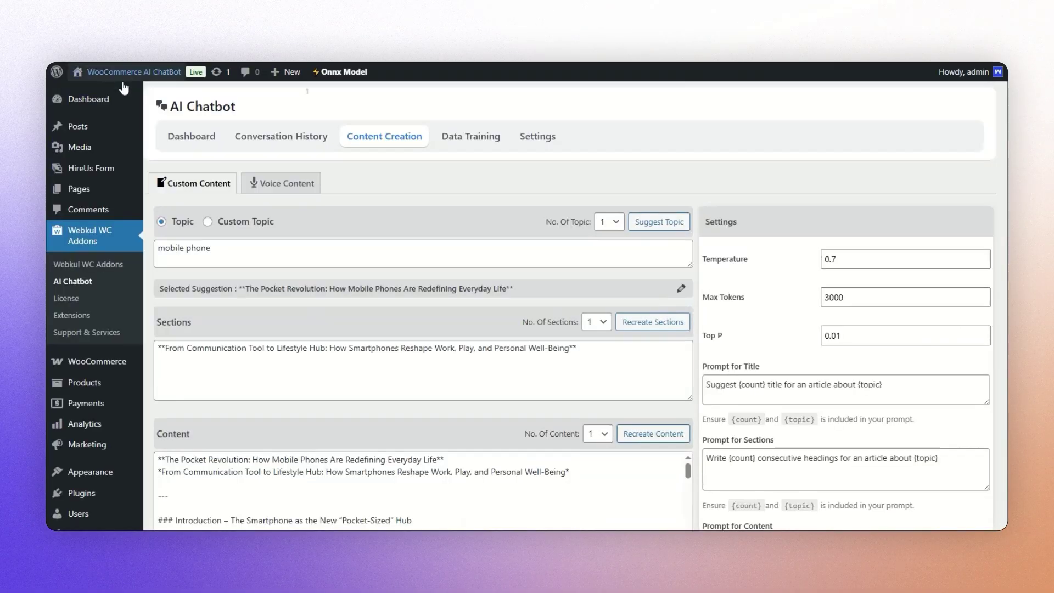
{"action": "left_click", "coordinate": [91, 189]}
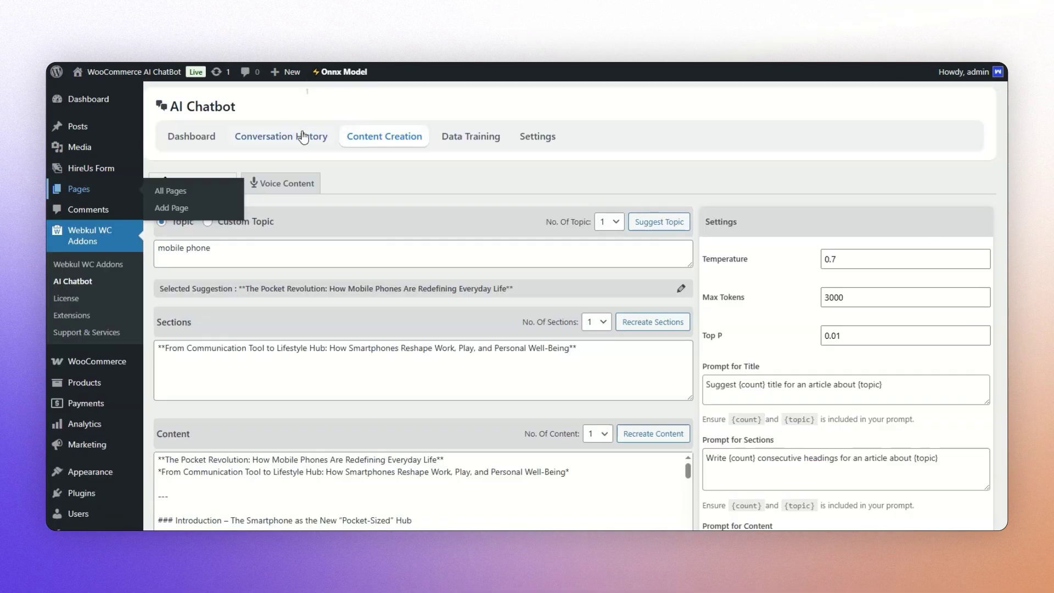
In Conversation History, search the chats of the customer's username from 01/26/2026 to 01/27/2026.
{"action": "left_click", "coordinate": [281, 137]}
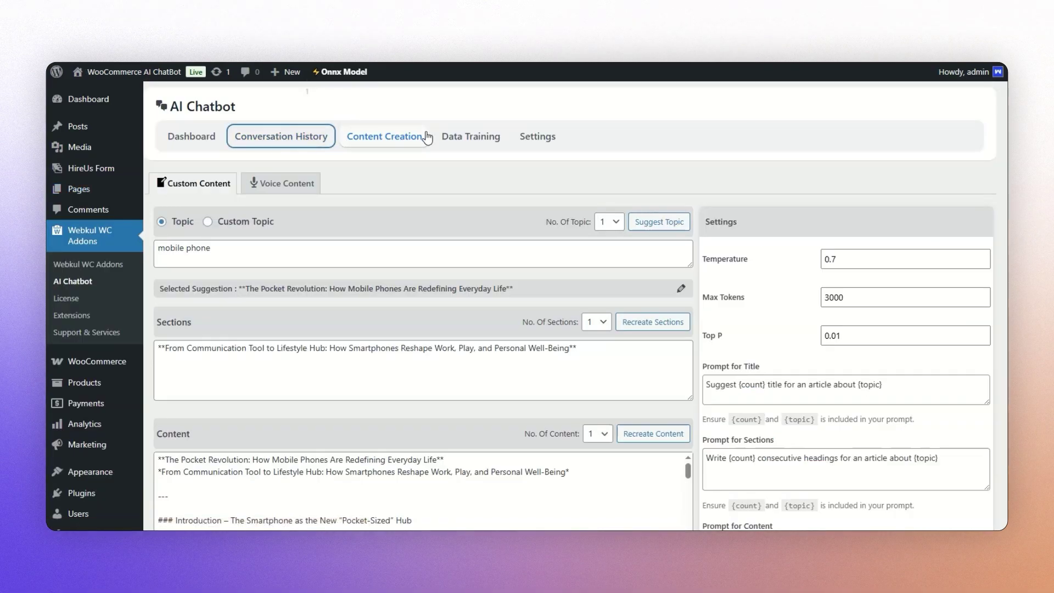
{"action": "key", "text": "Return"}
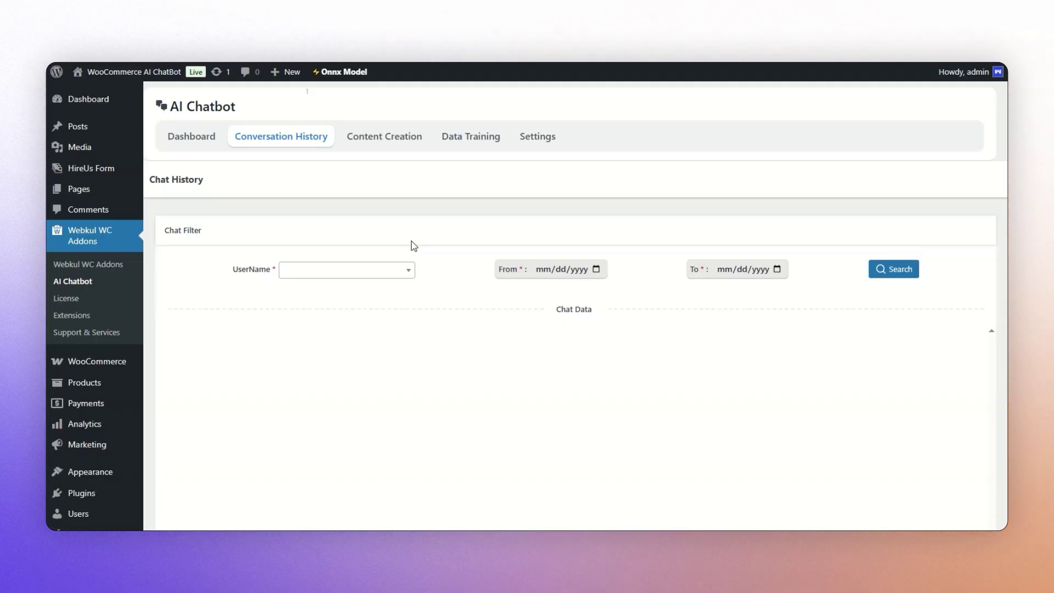
{"action": "left_click", "coordinate": [388, 271]}
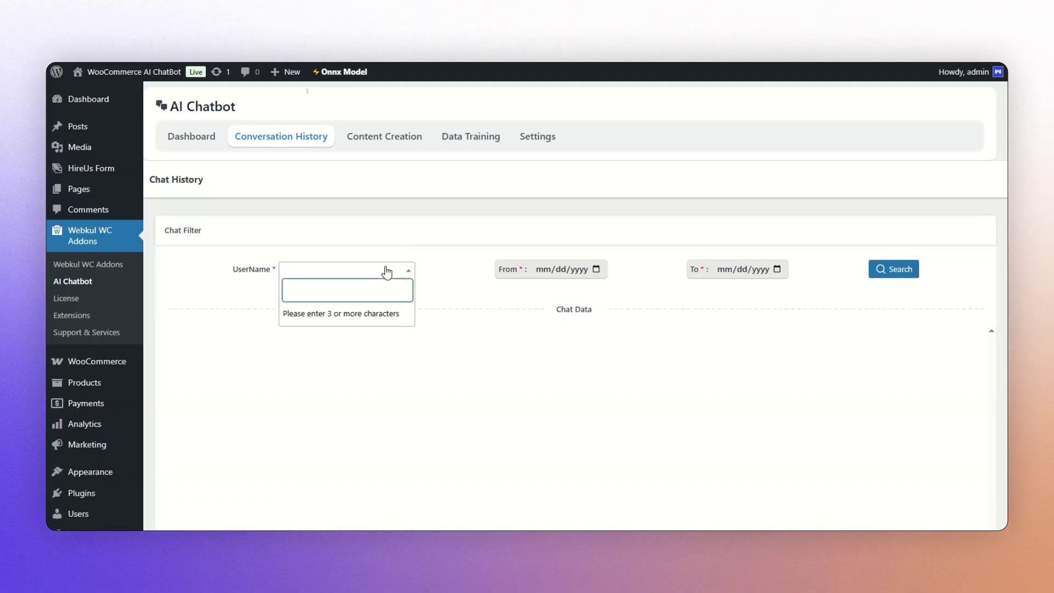
{"action": "type", "text": "john"}
{"action": "left_click", "coordinate": [364, 316]}
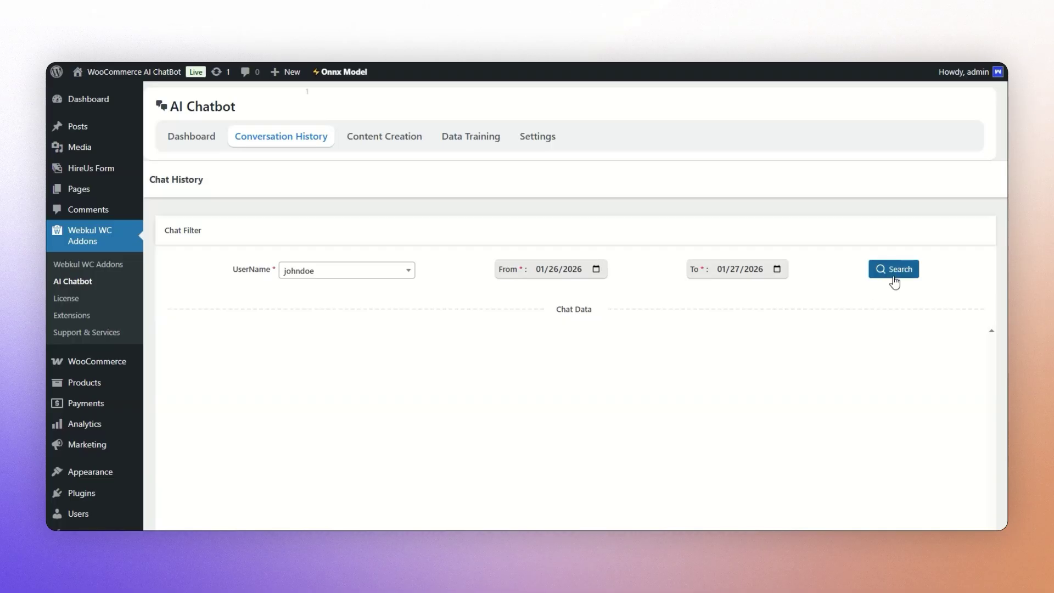
{"action": "left_click", "coordinate": [894, 275]}
Open the chatbot's Dashboard and examine the user traffic chart, today's users and the most asked products.
{"action": "left_click", "coordinate": [200, 141]}
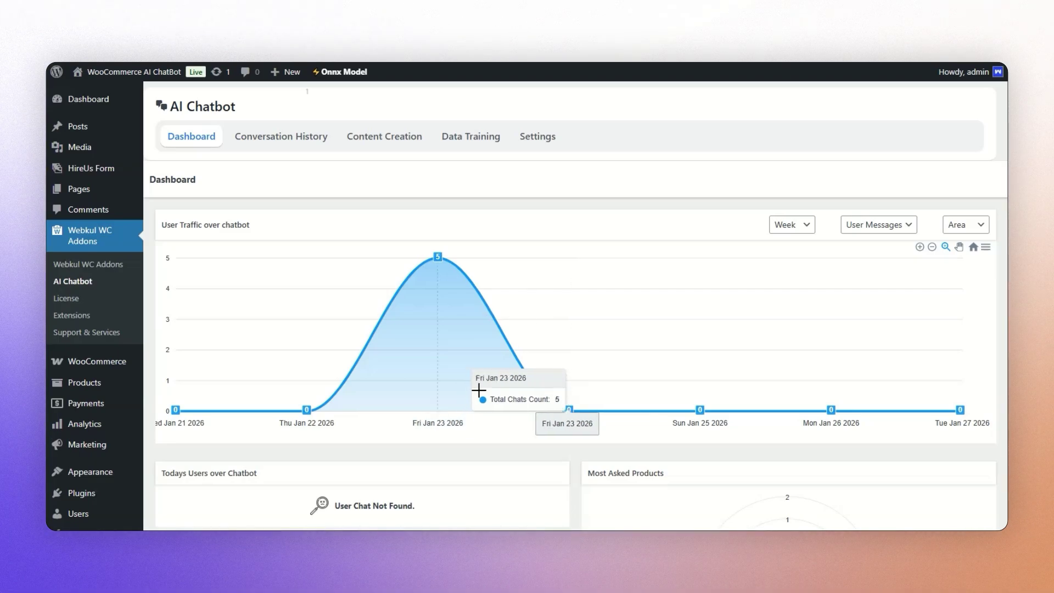
{"action": "scroll", "coordinate": [443, 433], "scroll_direction": "down", "scroll_amount": 3}
{"action": "scroll", "coordinate": [467, 433], "scroll_direction": "up", "scroll_amount": 2}
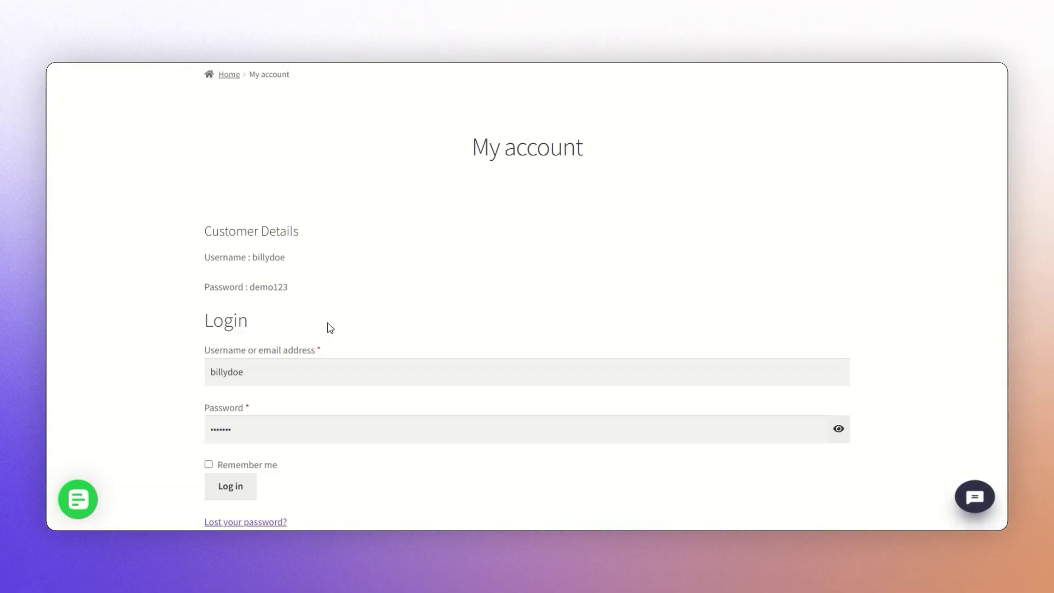
Log in to the storefront with the prefilled customer credentials and go to the Shop page.
{"action": "scroll", "coordinate": [328, 328], "scroll_direction": "down", "scroll_amount": 2}
{"action": "left_click", "coordinate": [237, 374]}
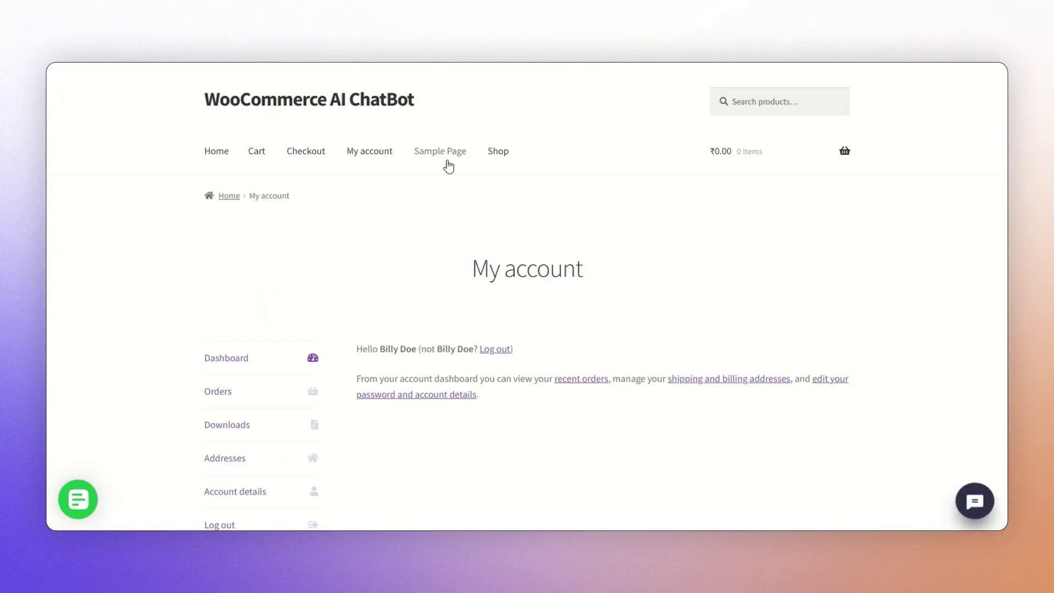
{"action": "left_click", "coordinate": [496, 151]}
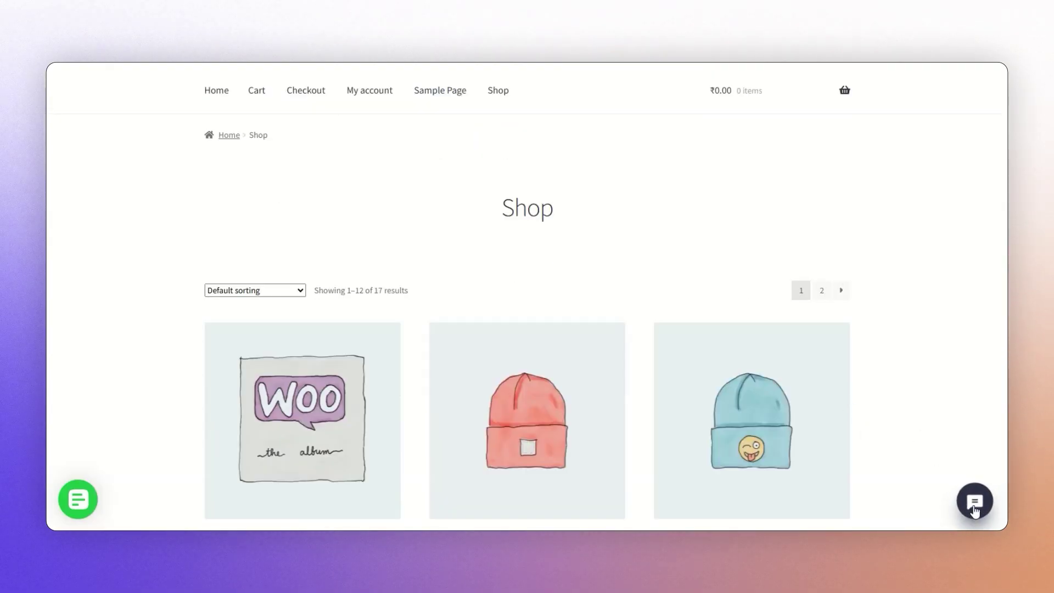
Open the storefront chatbot, ask whether the cap product is available, and review its answer.
{"action": "left_click", "coordinate": [977, 505]}
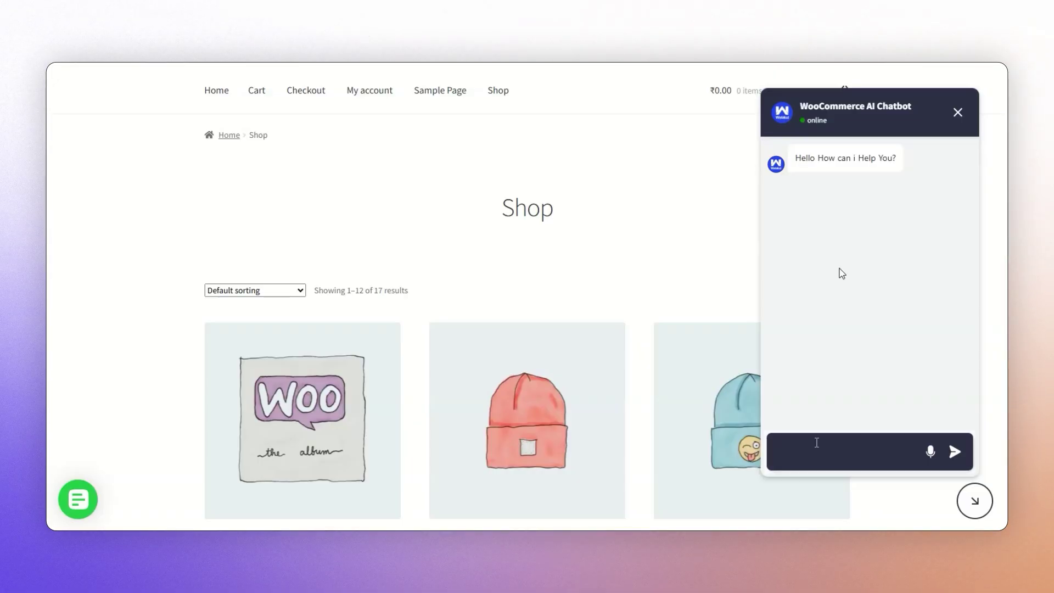
{"action": "type", "text": "is the product cap is available"}
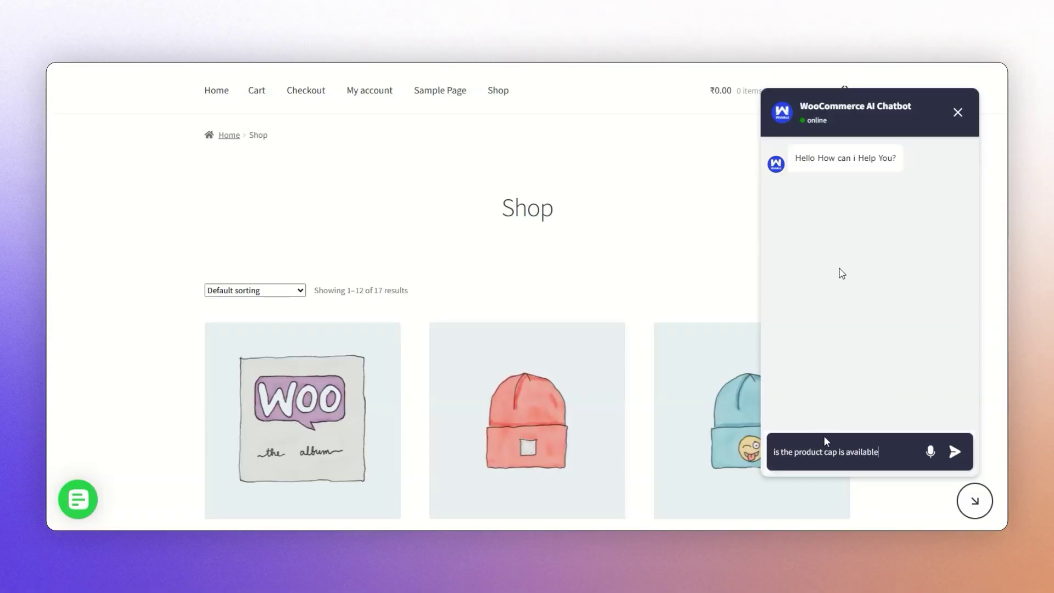
{"action": "left_click", "coordinate": [955, 452]}
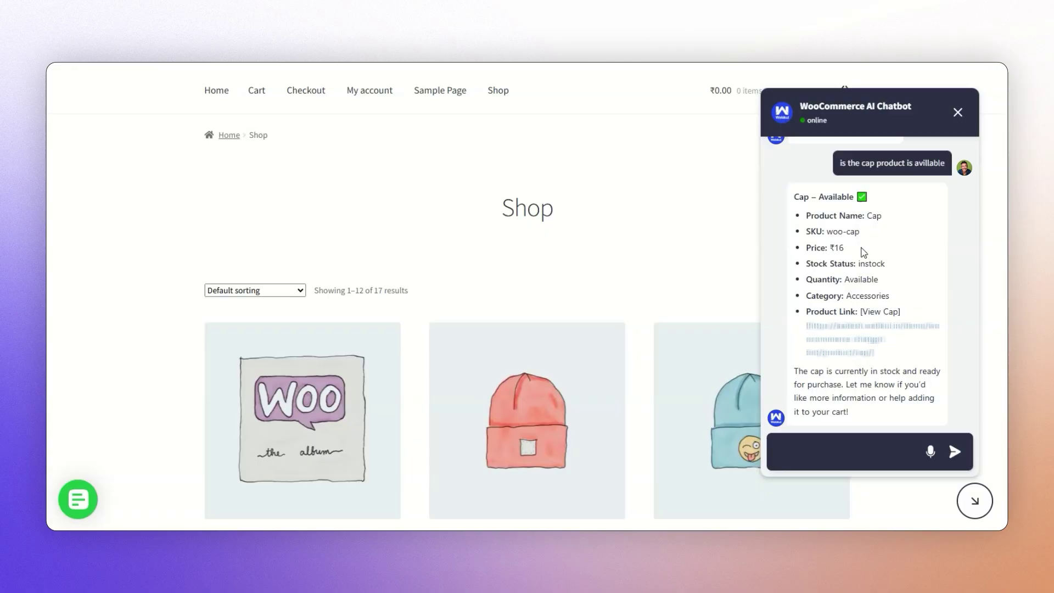
{"action": "scroll", "coordinate": [864, 291], "scroll_direction": "down", "scroll_amount": 1}
{"action": "scroll", "coordinate": [864, 293], "scroll_direction": "down", "scroll_amount": 1}
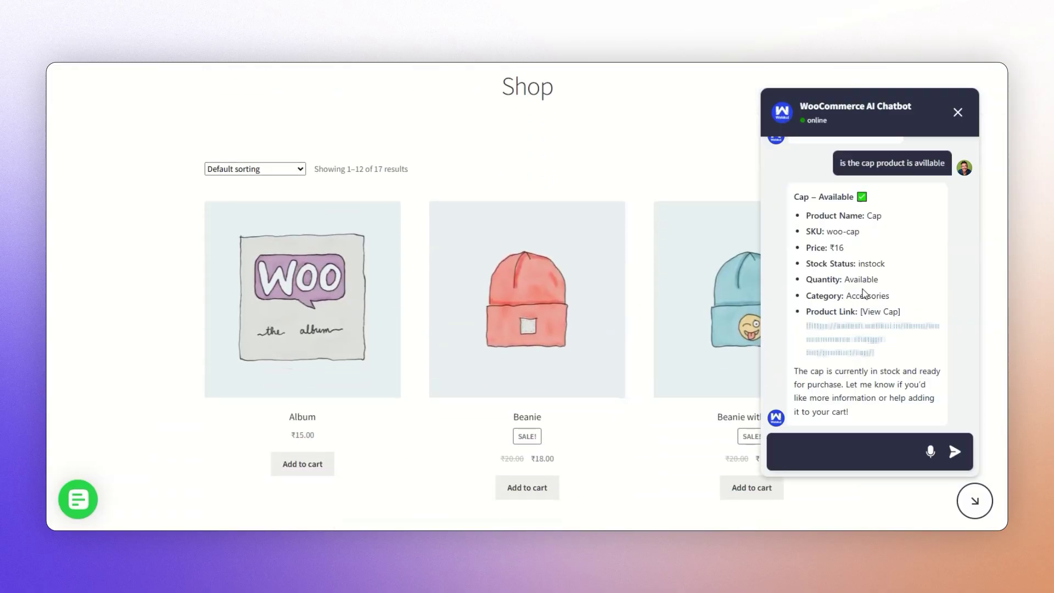
{"action": "scroll", "coordinate": [864, 293], "scroll_direction": "down", "scroll_amount": 1}
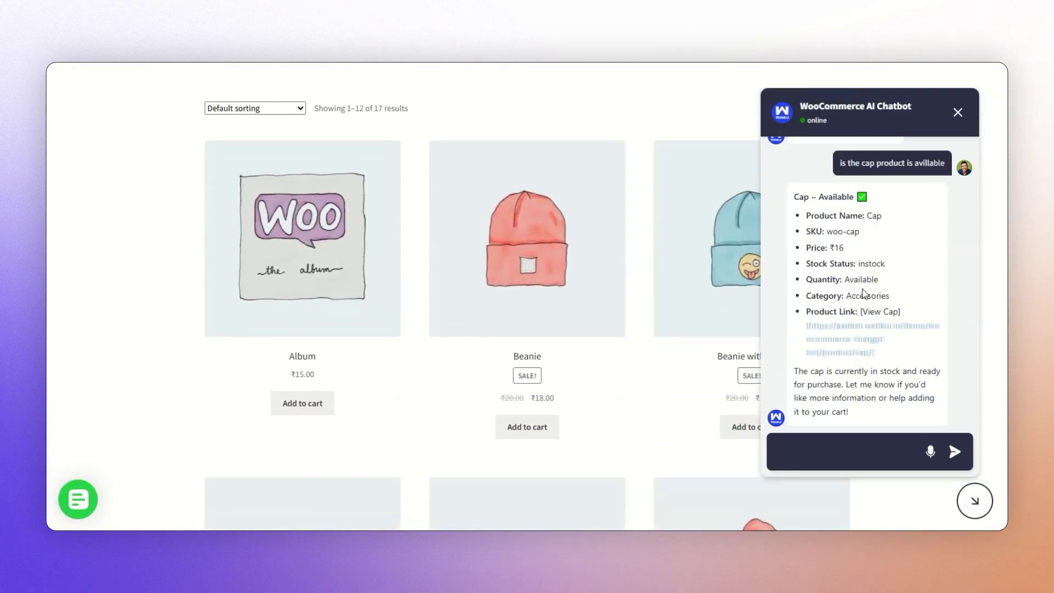